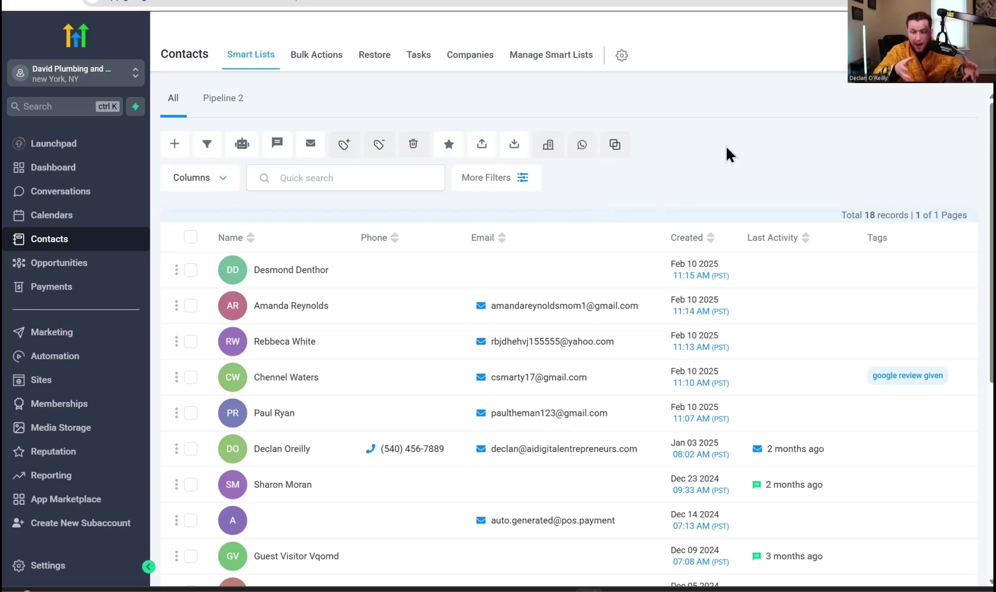
# - Open the contact import wizard from the contacts toolbar
pyautogui.click(514, 144)
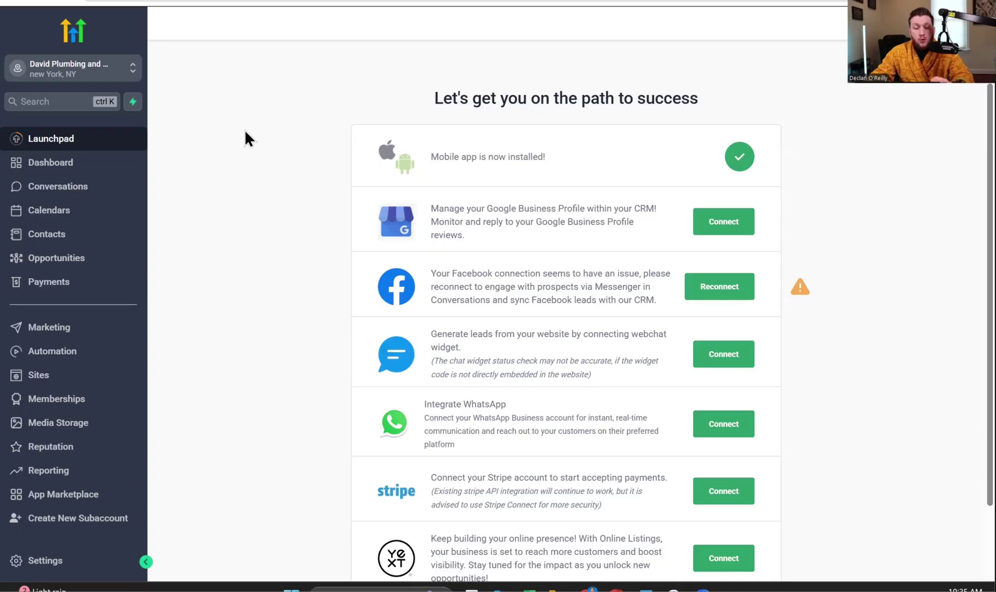
# - Build a new workflow in Automation from the 'Recipe - List Reactivation' recipe template
pyautogui.click(74, 357)
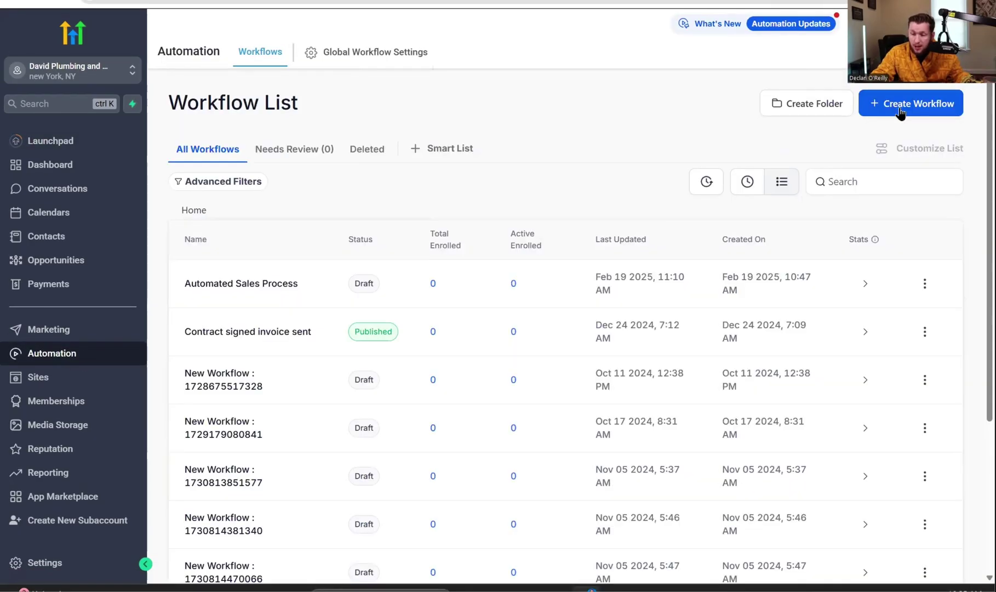
pyautogui.click(900, 112)
pyautogui.click(907, 132)
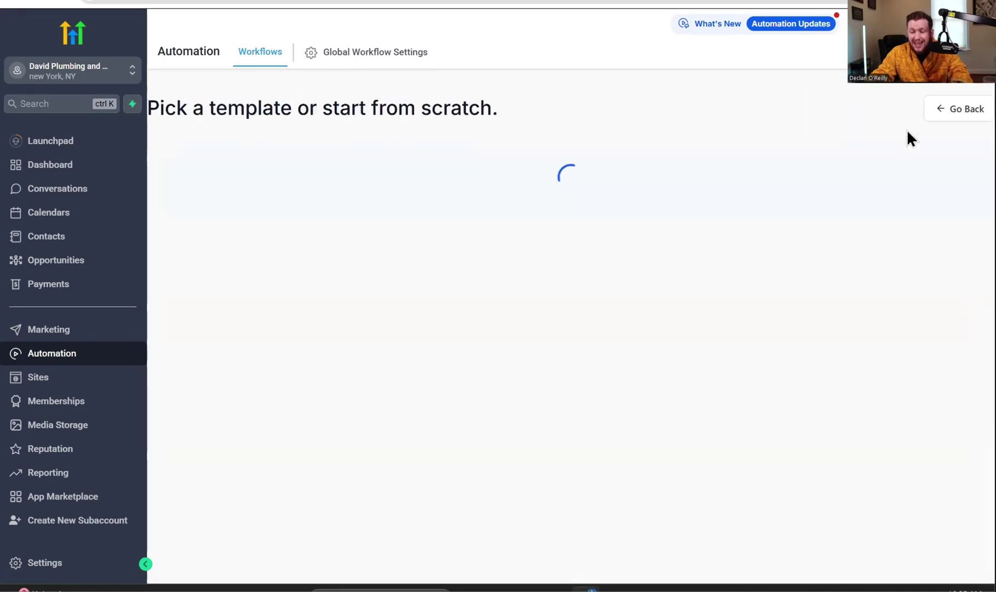
pyautogui.scroll(-10, 699, 186)
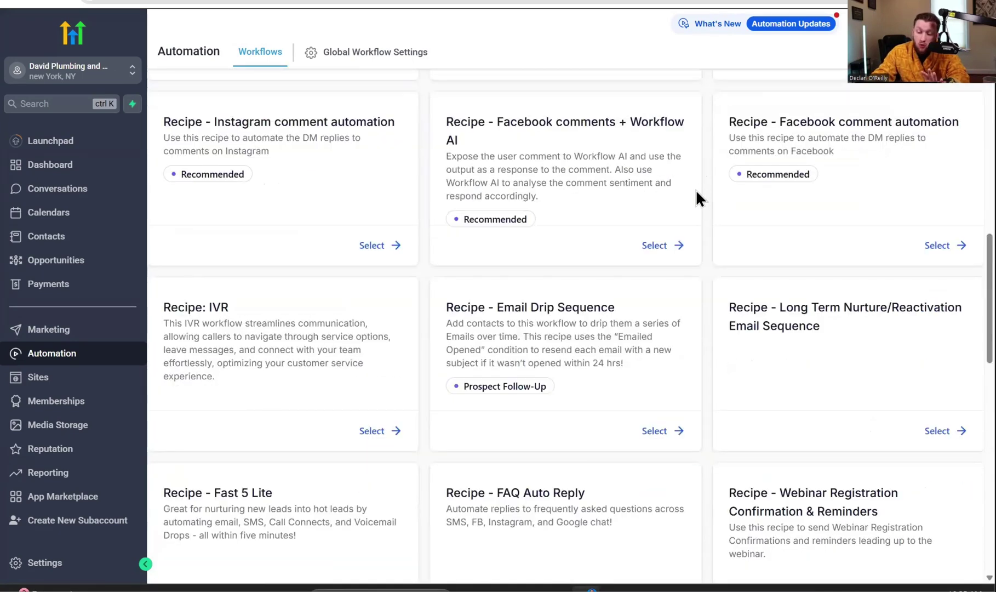
pyautogui.scroll(-10, 698, 201)
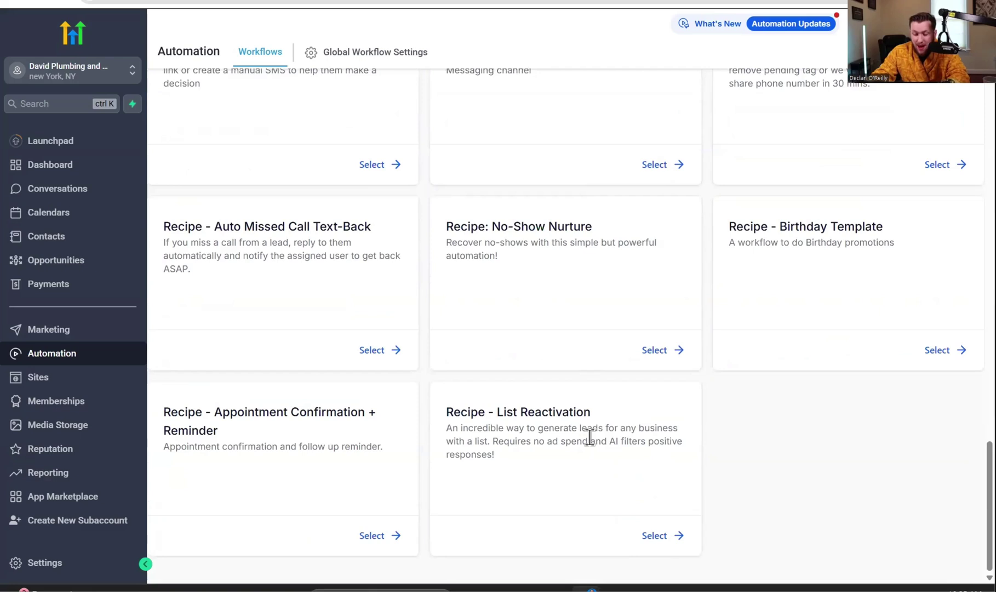
pyautogui.click(676, 534)
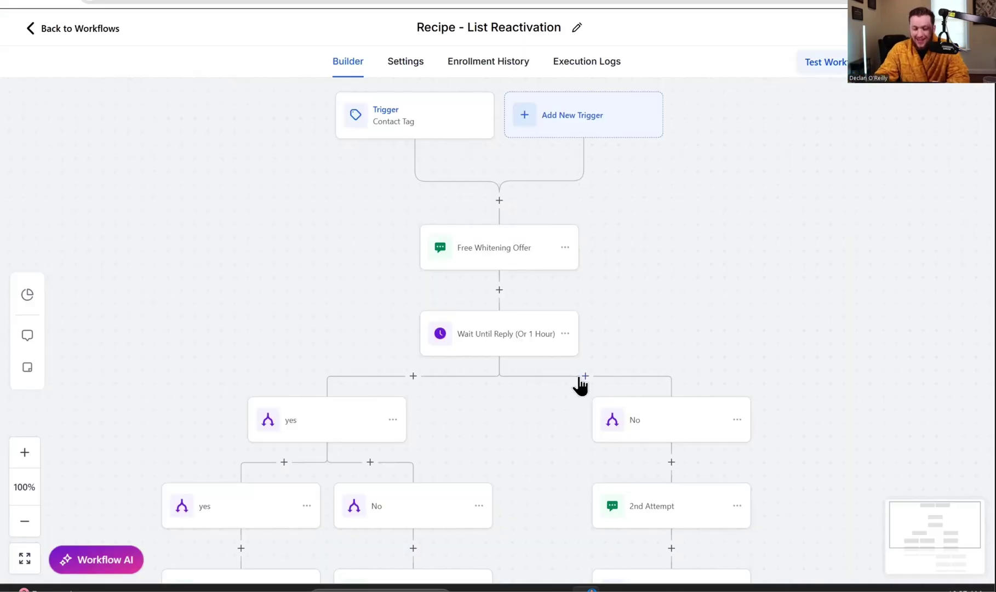
pyautogui.moveTo(689, 175); pyautogui.dragTo(686, 178)
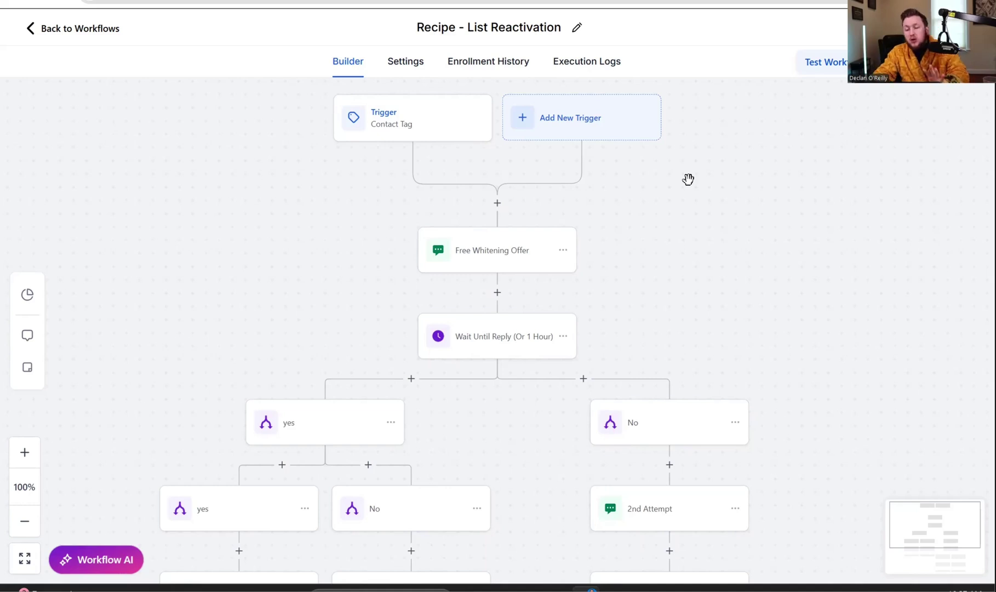
pyautogui.click(527, 18)
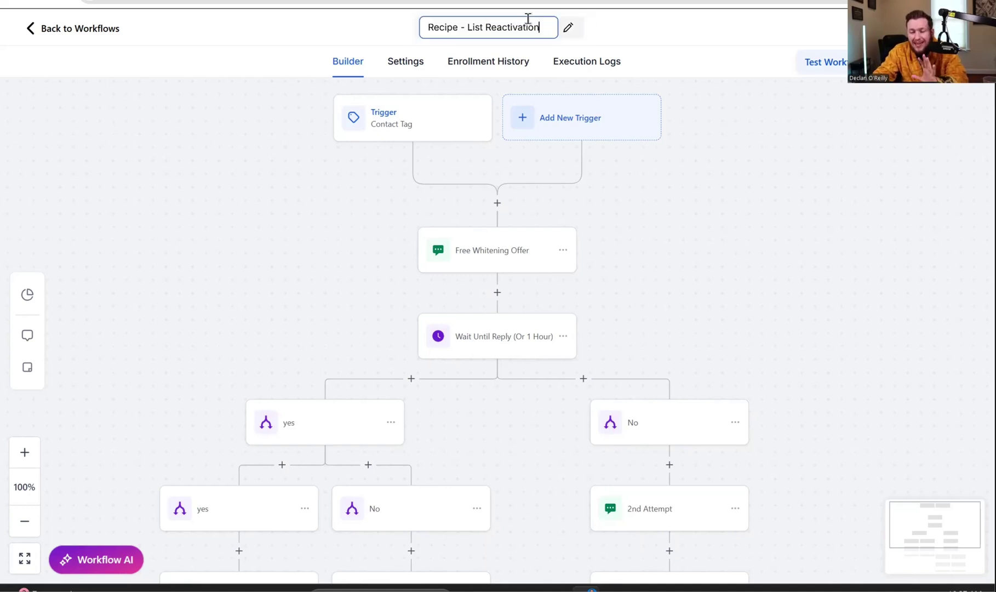
pyautogui.click(641, 160)
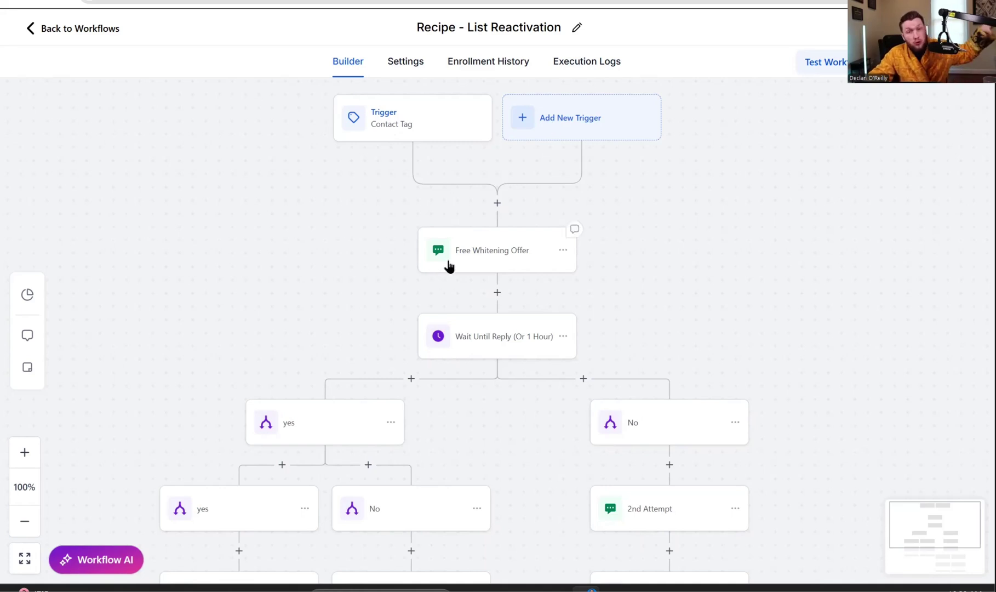
pyautogui.click(471, 261)
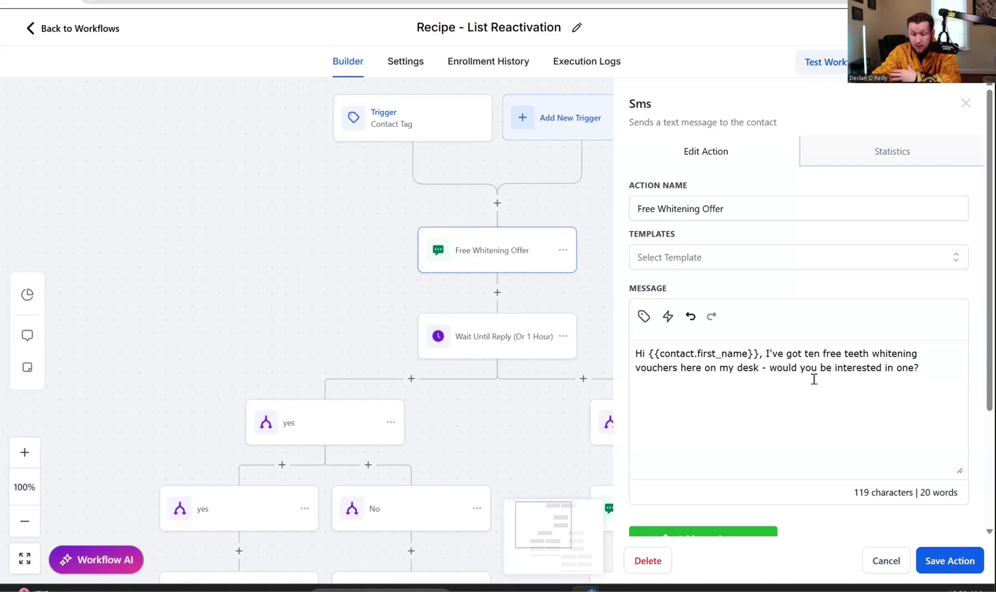
pyautogui.moveTo(930, 374); pyautogui.dragTo(862, 368)
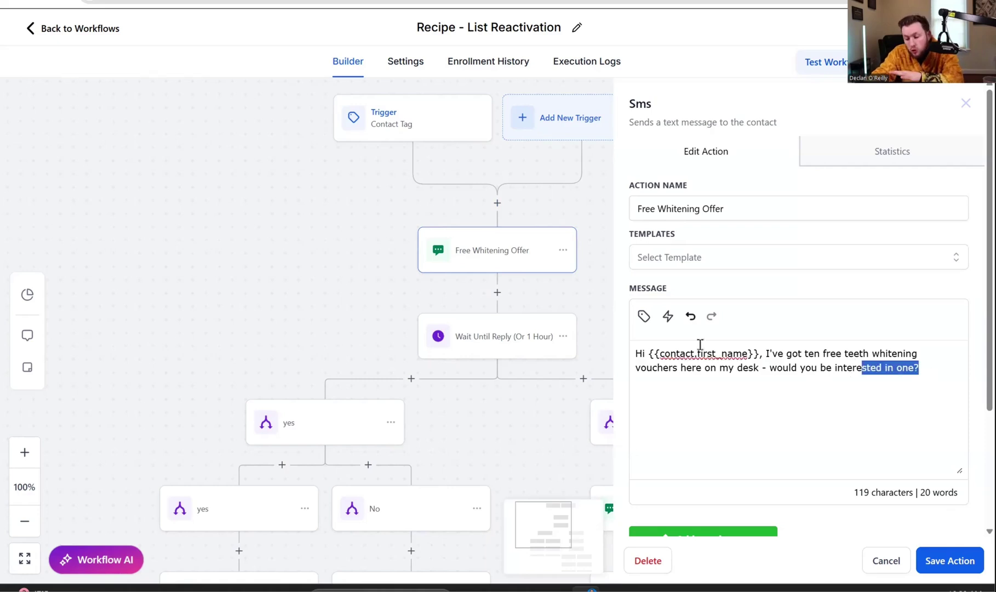
pyautogui.moveTo(700, 344)
pyautogui.mouseDown()
pyautogui.moveTo(628, 351)
pyautogui.moveTo(691, 353)
pyautogui.mouseUp()
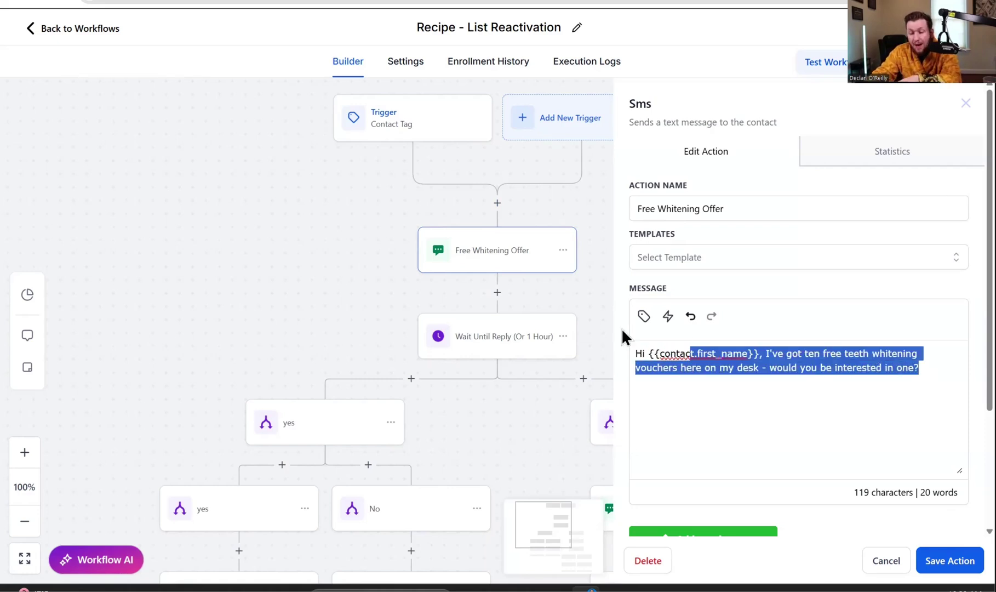
pyautogui.click(497, 292)
pyautogui.write('ema')
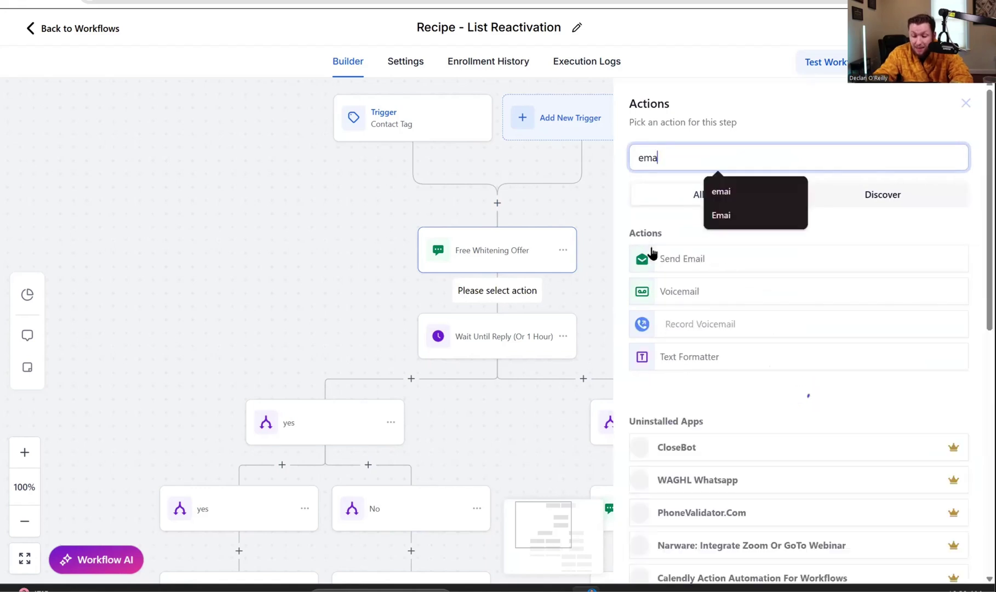
pyautogui.click(602, 227)
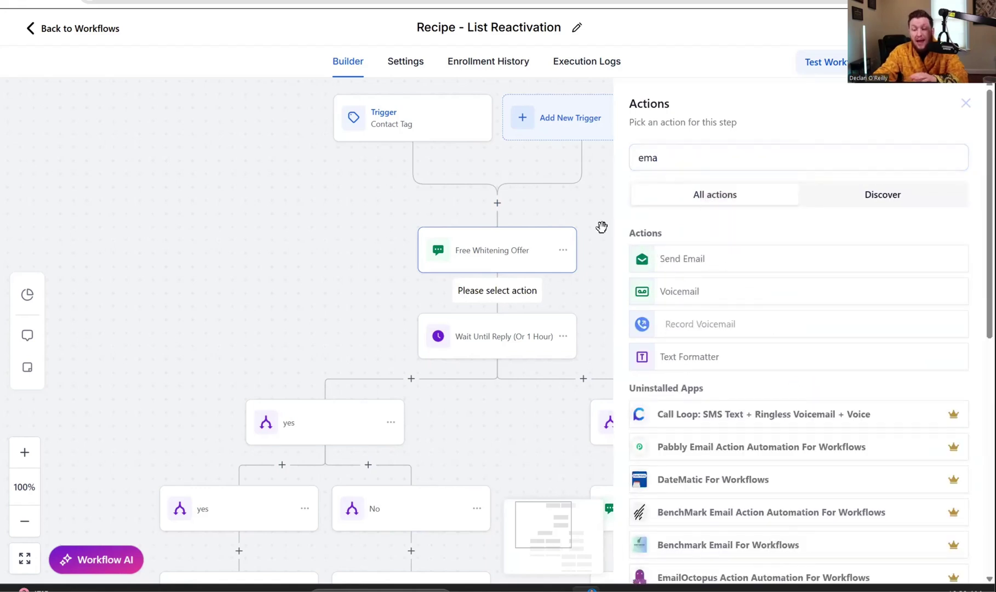
pyautogui.click(965, 103)
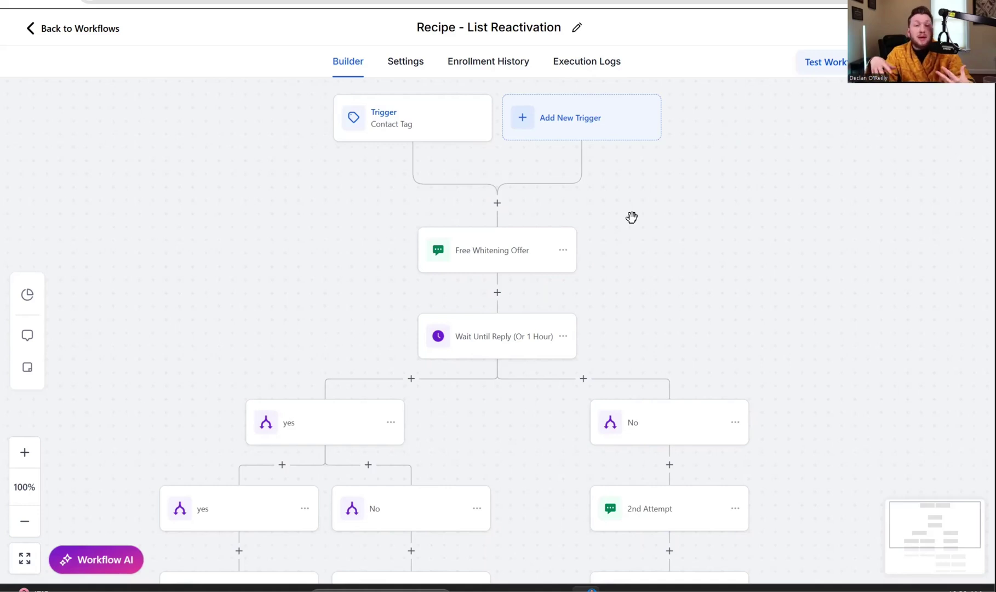
pyautogui.click(498, 293)
pyautogui.write('send')
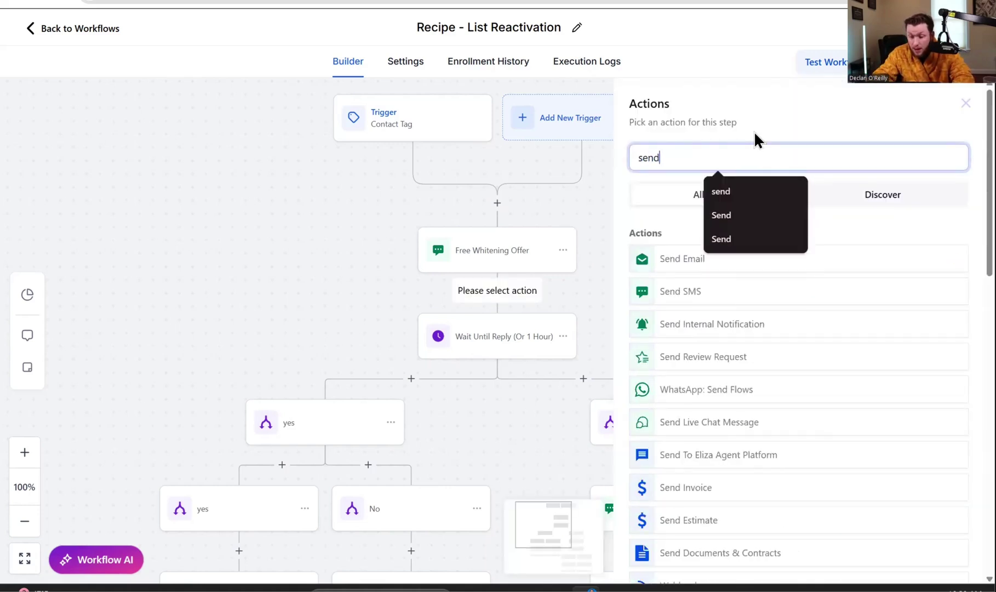
pyautogui.click(313, 263)
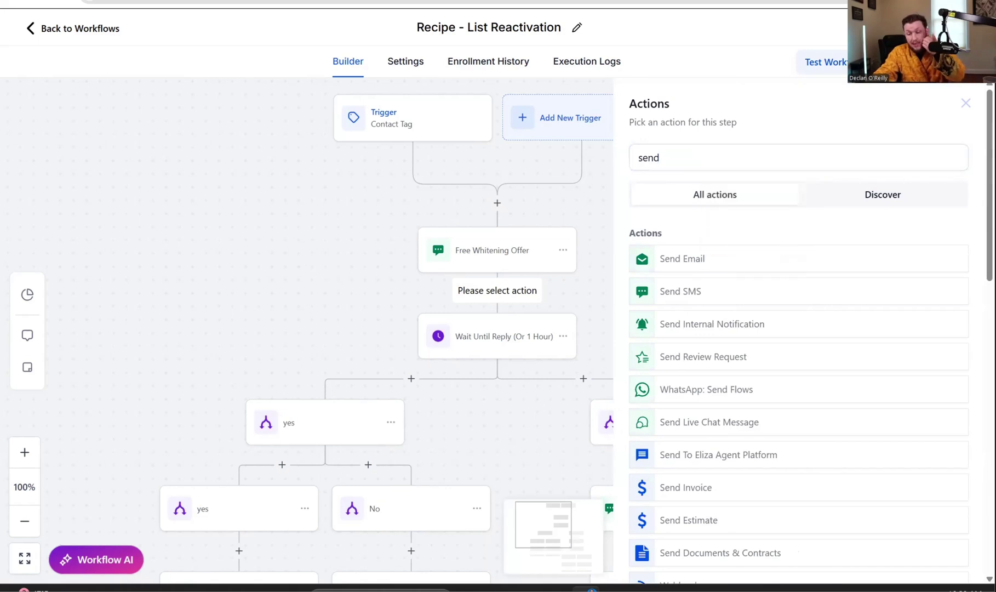
pyautogui.click(965, 105)
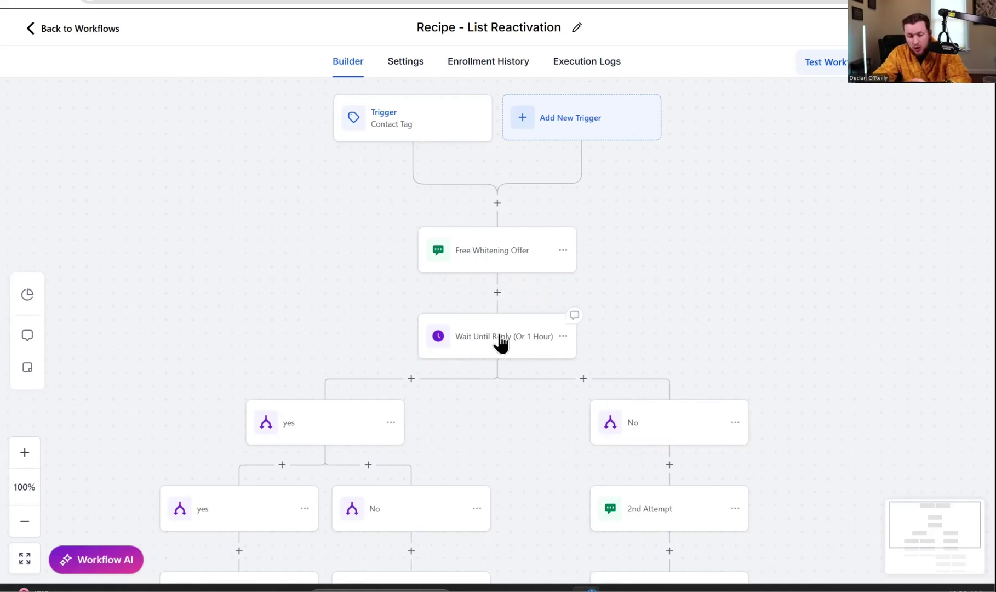
# - Review the 'Positive Reply - Next Steps' and 'No worries!' follow-up messages
pyautogui.scroll(-2, 667, 317)
pyautogui.scroll(-1, 702, 230)
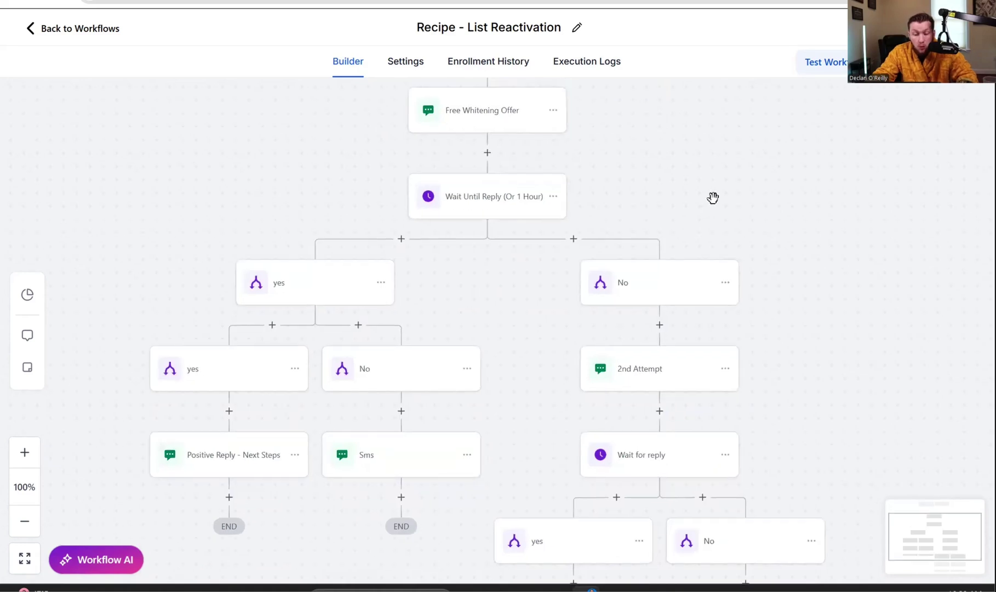
pyautogui.click(222, 448)
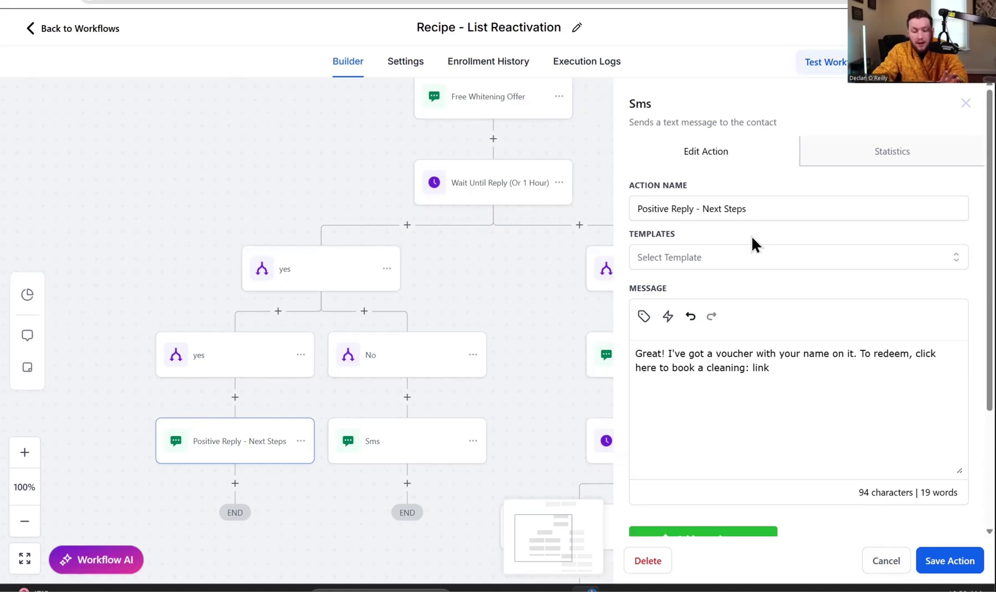
pyautogui.click(393, 455)
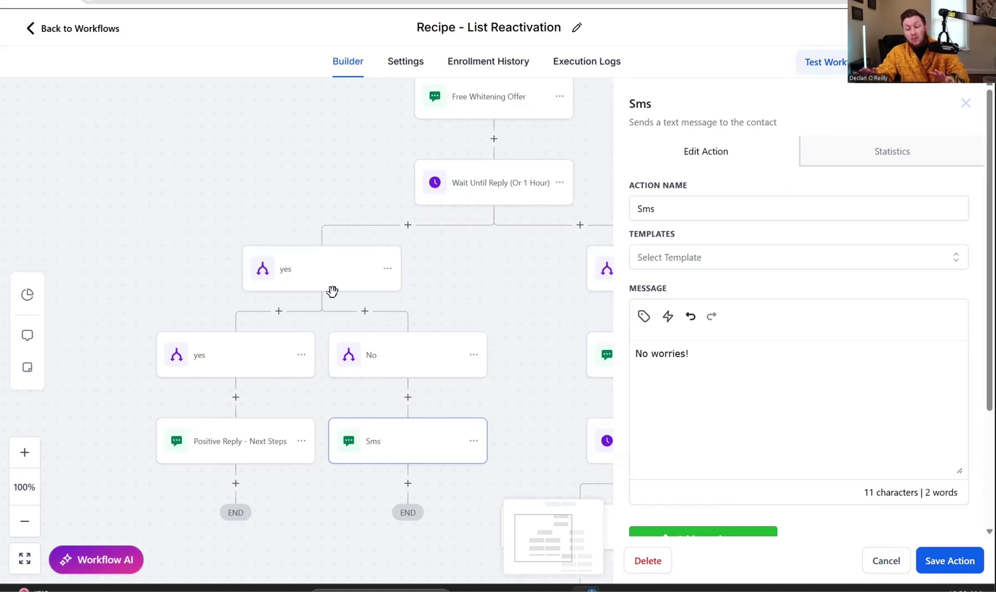
pyautogui.click(333, 291)
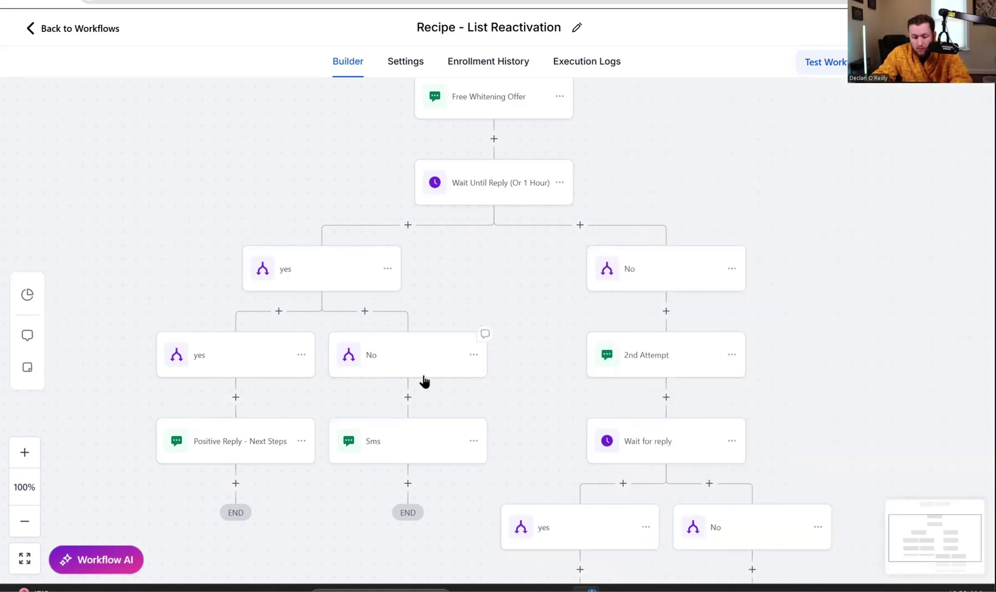
# - Read the '2nd Attempt' message in the no-reply branch
pyautogui.moveTo(821, 406); pyautogui.dragTo(791, 315)
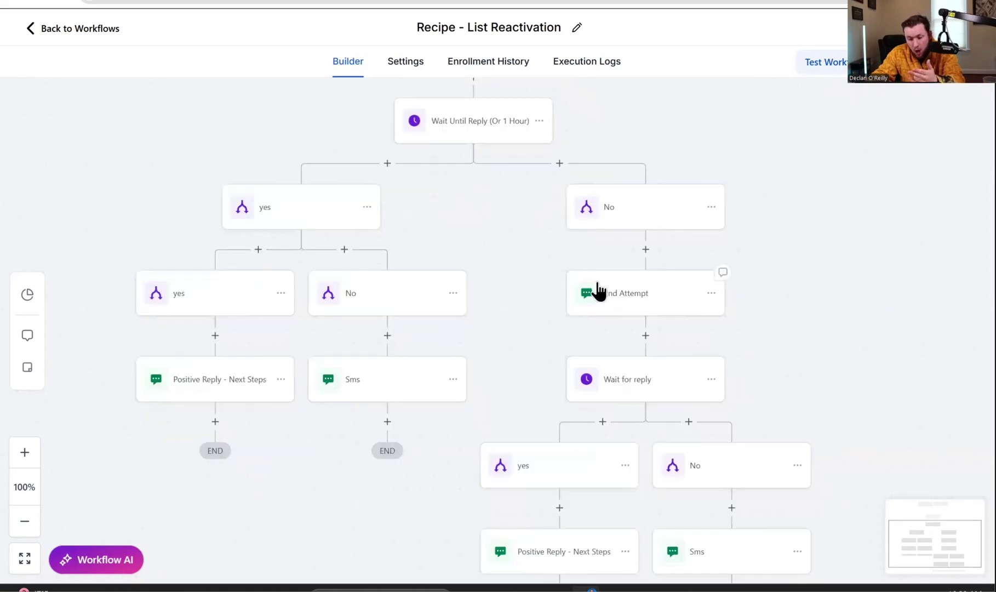
pyautogui.click(605, 296)
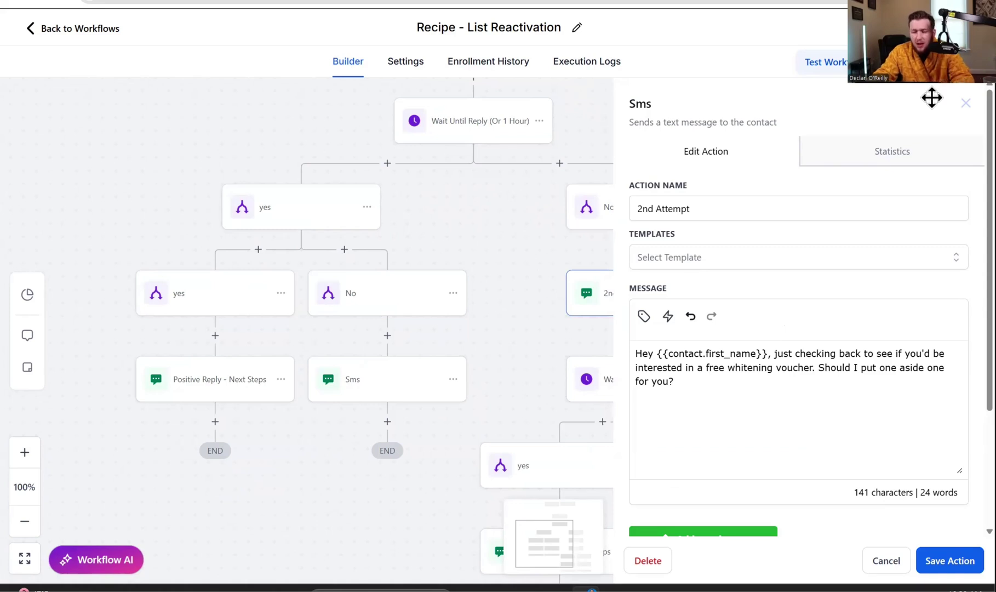
pyautogui.click(965, 102)
# - Bring up the actions menu for the Wait for reply step
pyautogui.scroll(-3, 822, 318)
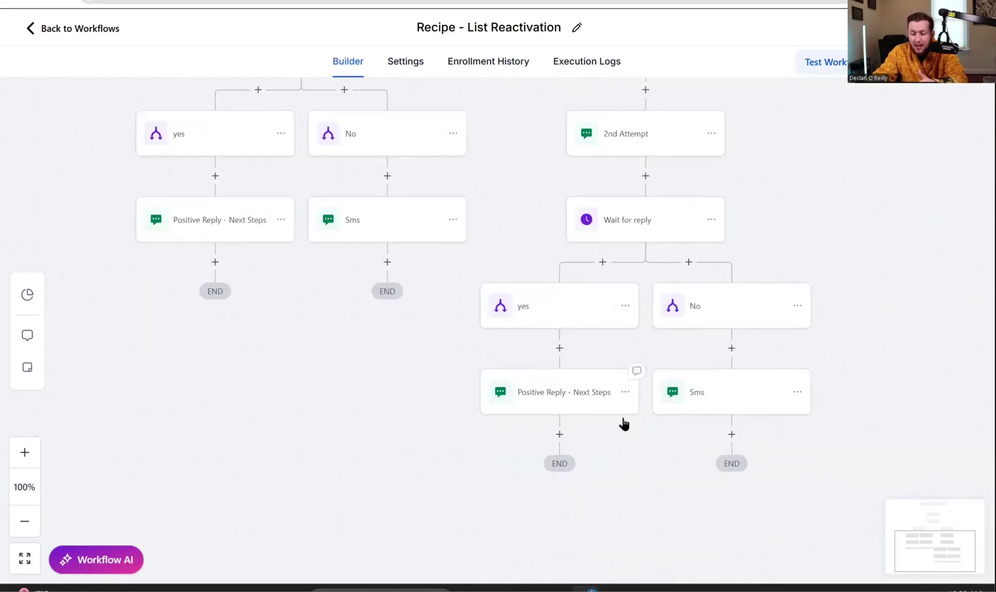
pyautogui.scroll(2, 928, 349)
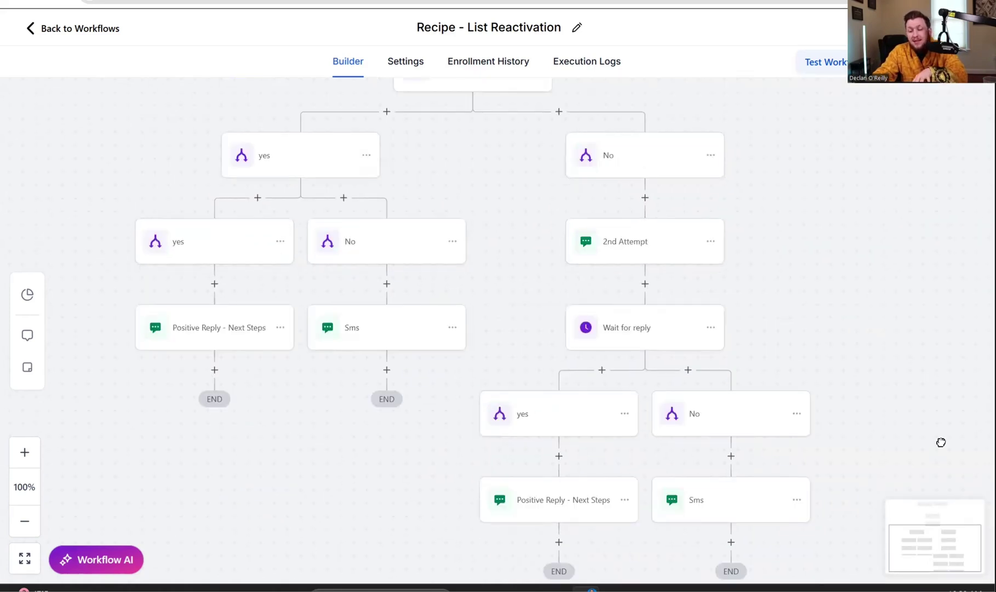
pyautogui.scroll(1, 939, 433)
pyautogui.scroll(-1, 942, 384)
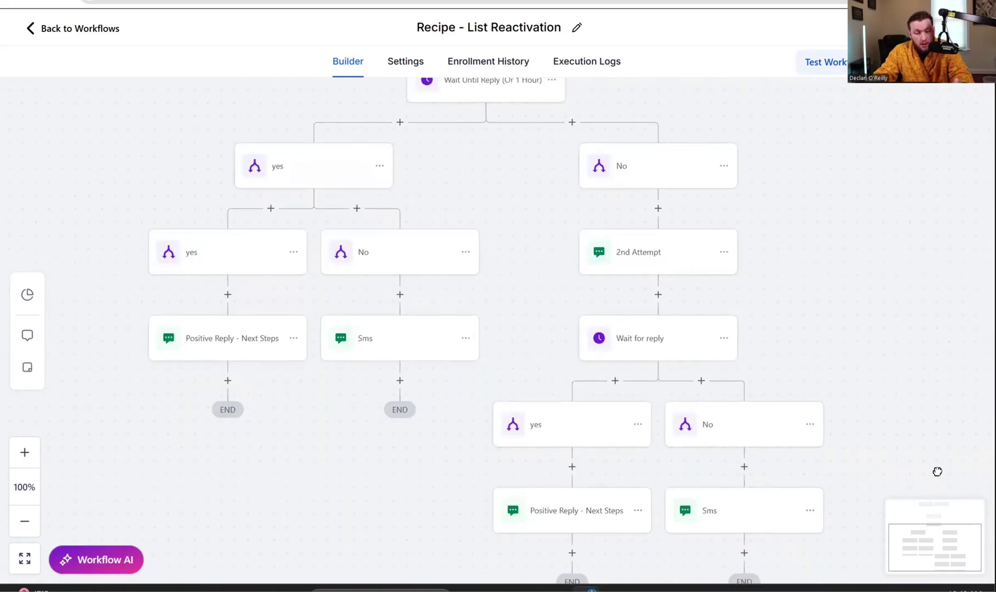
pyautogui.scroll(2, 896, 520)
pyautogui.scroll(-4, 857, 230)
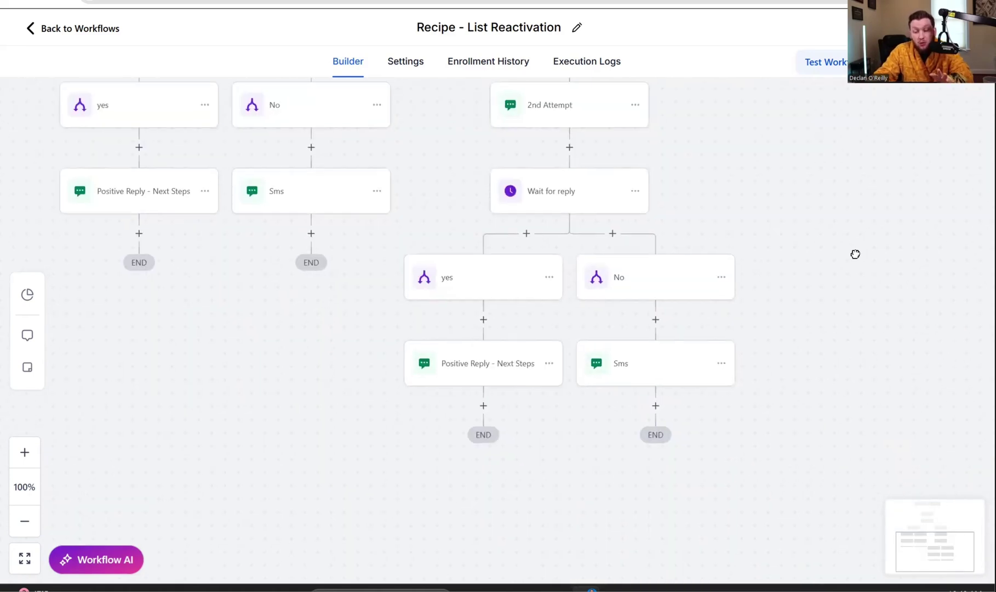
pyautogui.scroll(1, 739, 277)
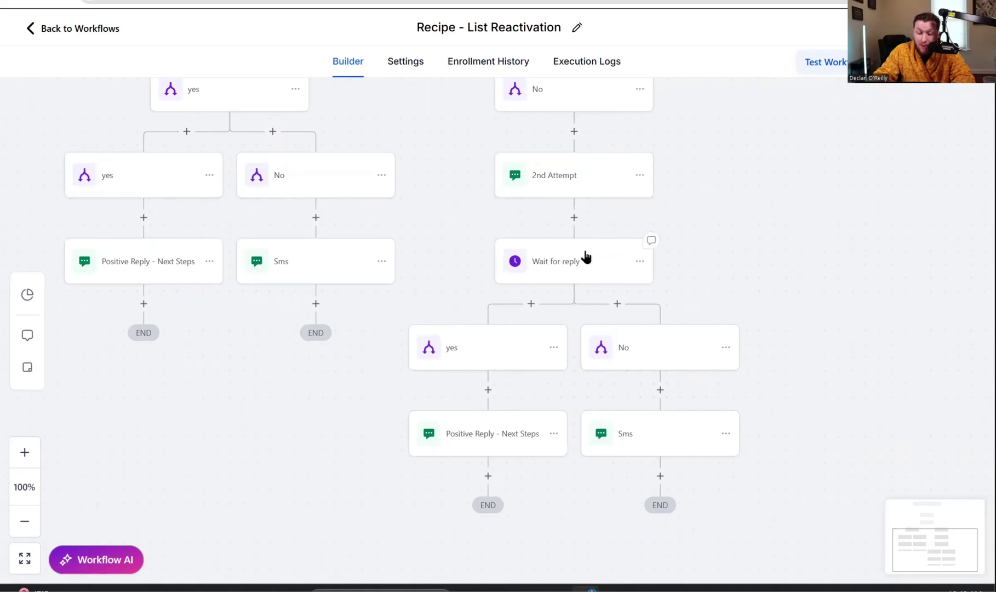
pyautogui.click(639, 262)
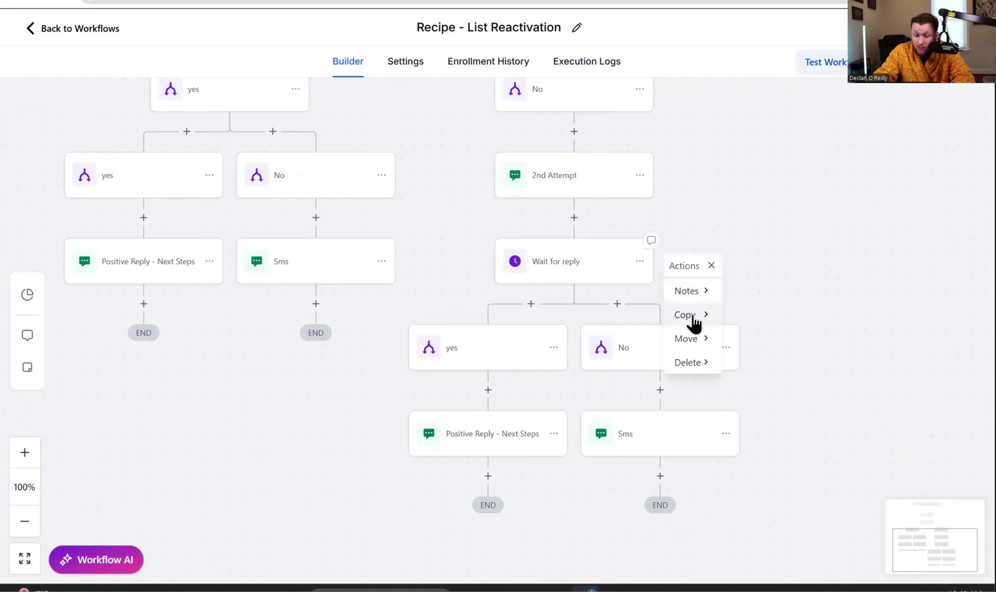
# - Copy Wait for reply and all following actions, pasting them after the last Sms in the None path
pyautogui.moveTo(691, 317)
pyautogui.click(753, 314)
pyautogui.scroll(-5, 728, 332)
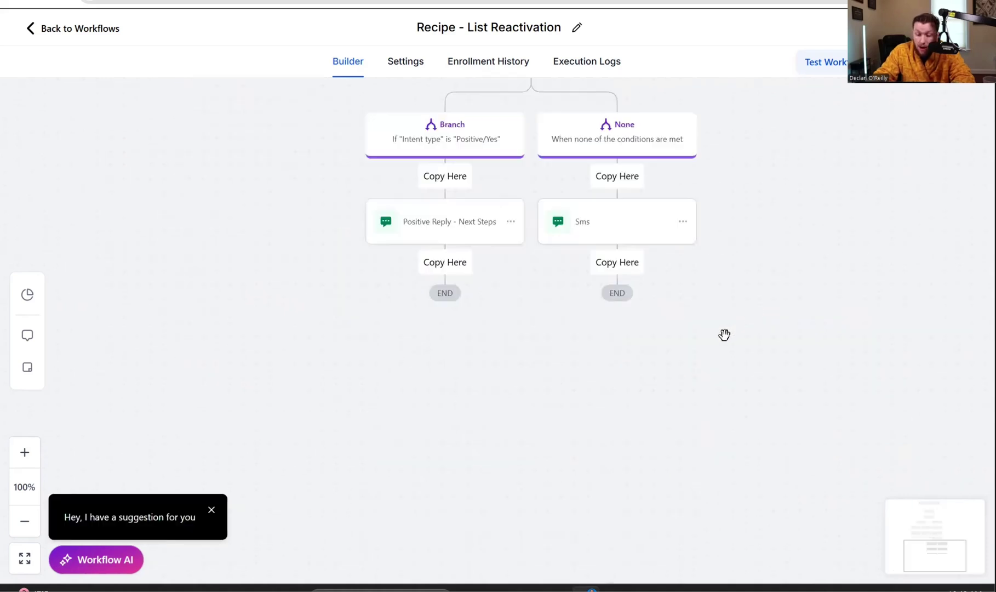
pyautogui.scroll(17, 750, 353)
pyautogui.scroll(-15, 750, 354)
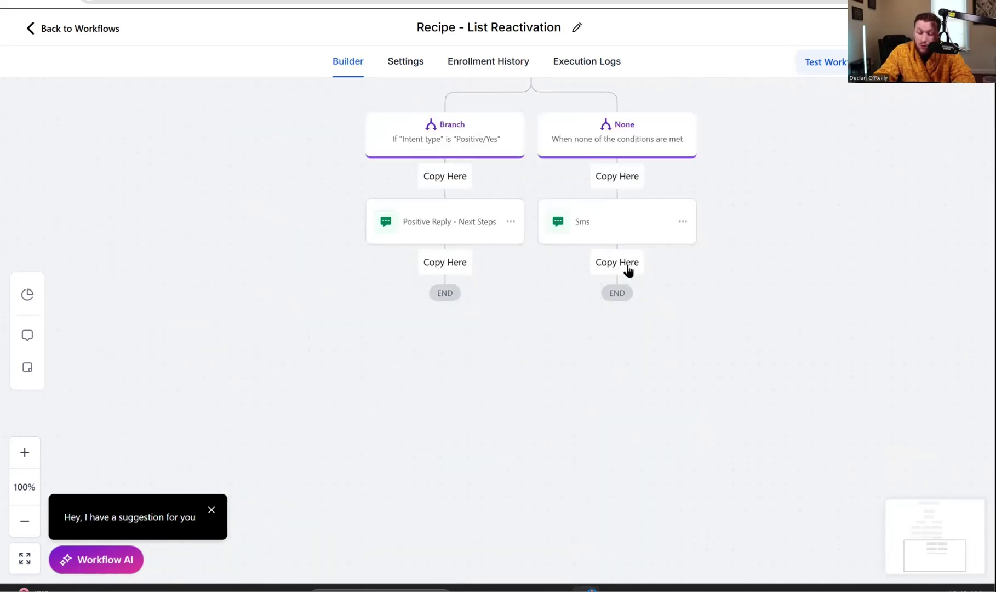
pyautogui.click(626, 265)
pyautogui.scroll(-5, 747, 145)
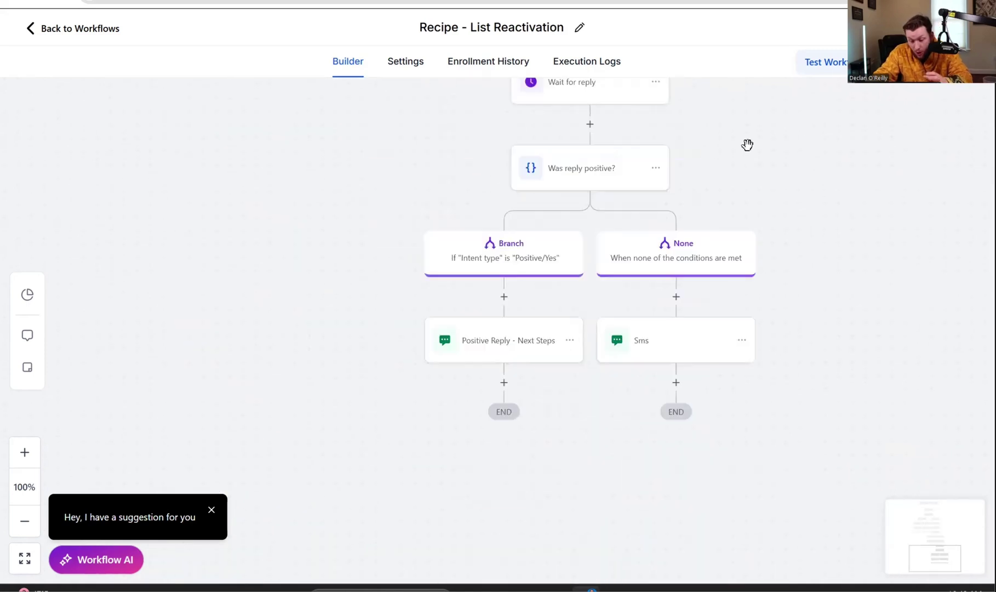
pyautogui.scroll(5, 787, 267)
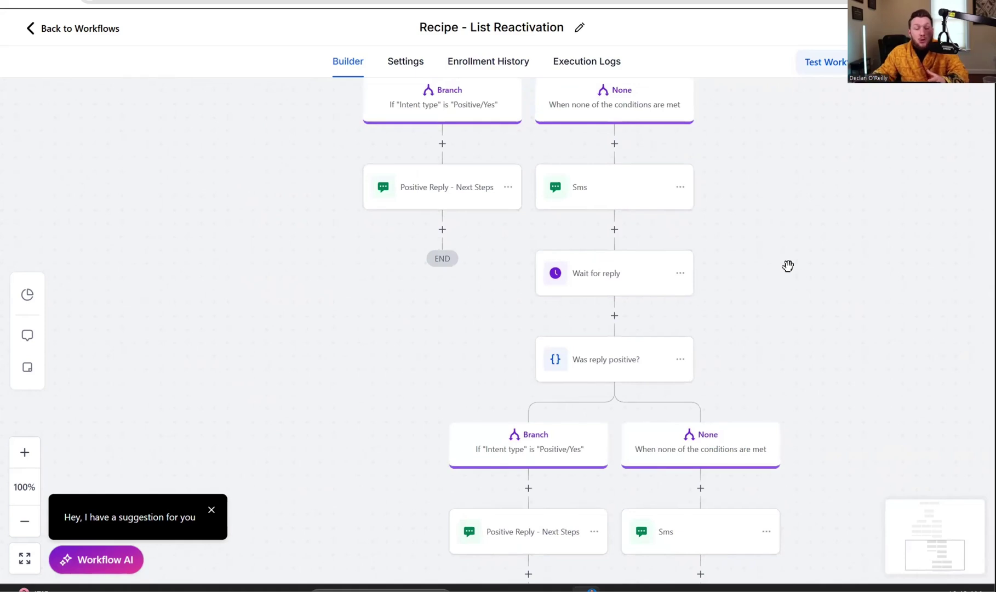
pyautogui.click(657, 280)
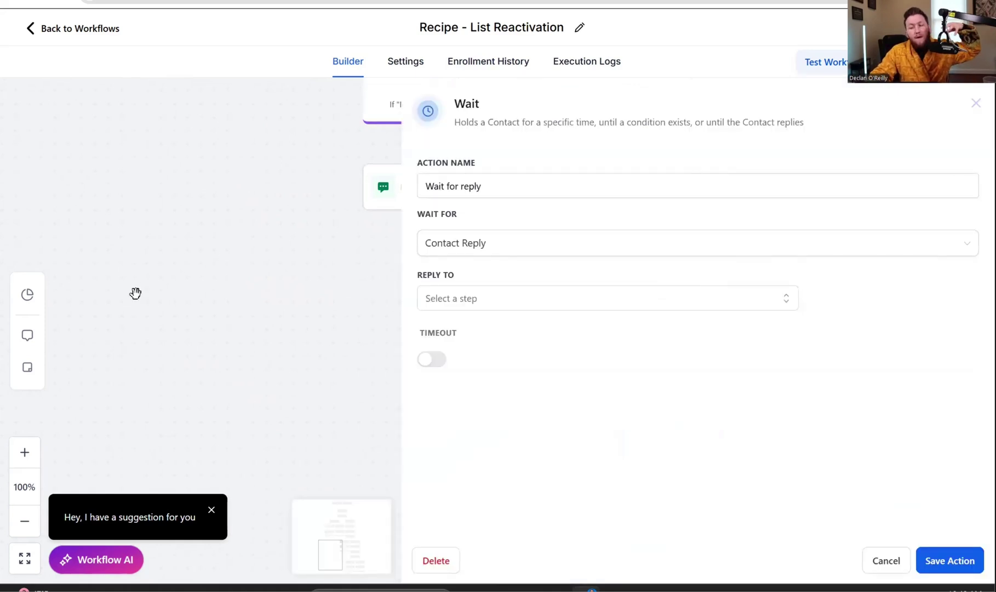
pyautogui.click(288, 337)
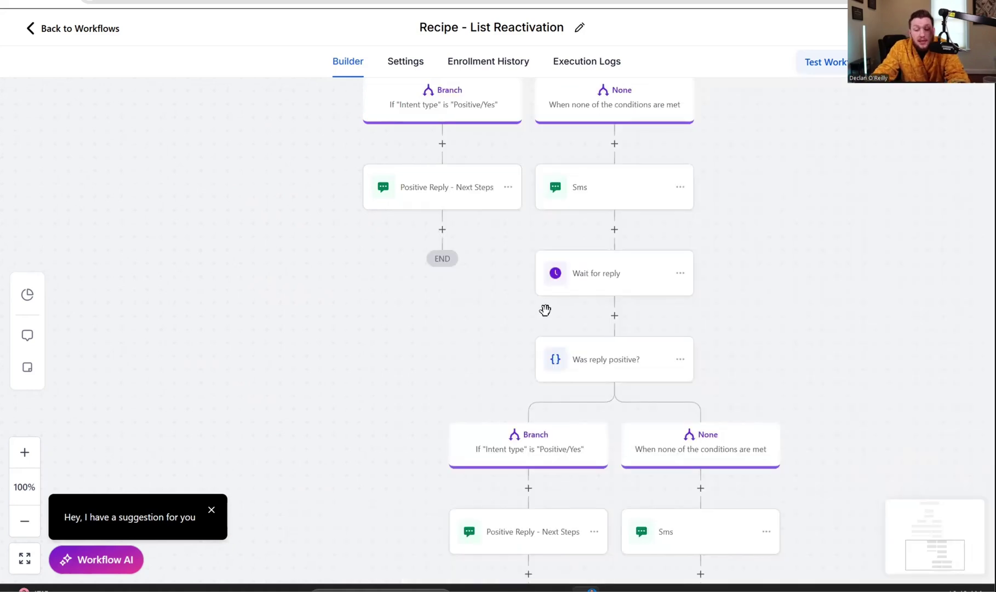
pyautogui.scroll(3, 354, 298)
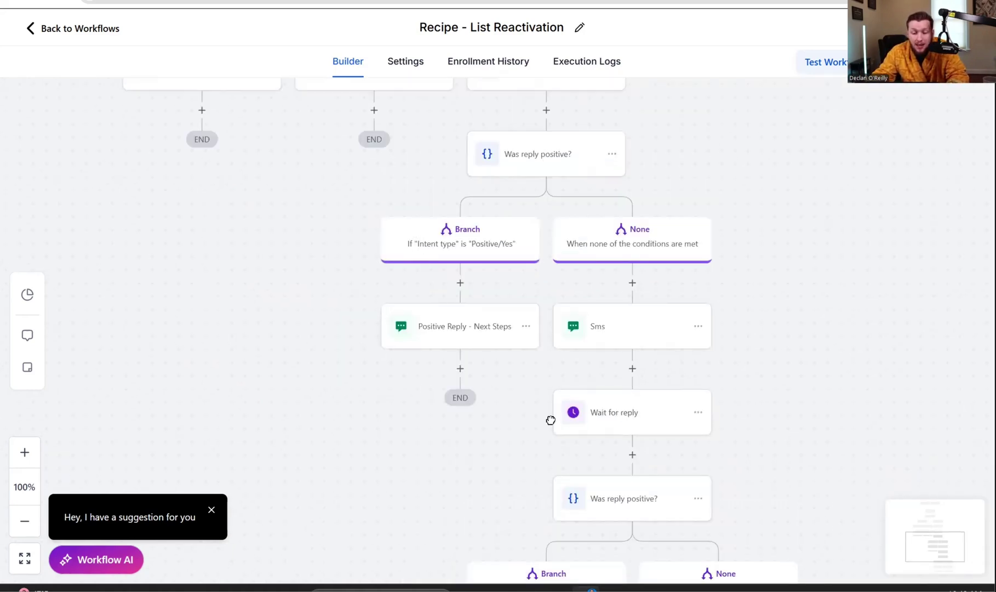
pyautogui.scroll(8, 550, 417)
pyautogui.scroll(-1, 493, 429)
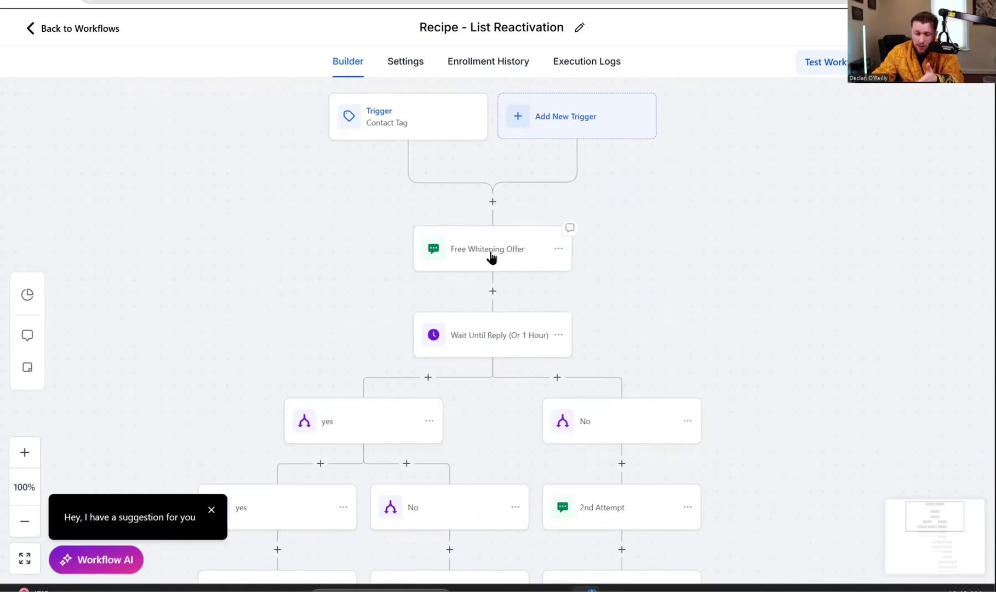
pyautogui.click(473, 258)
pyautogui.click(949, 560)
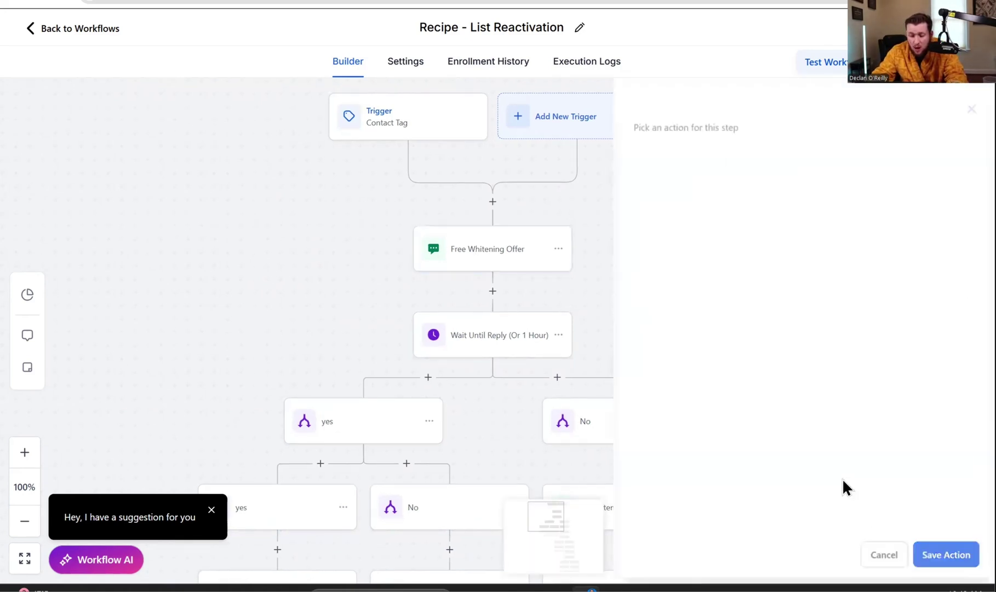
pyautogui.scroll(-3, 400, 367)
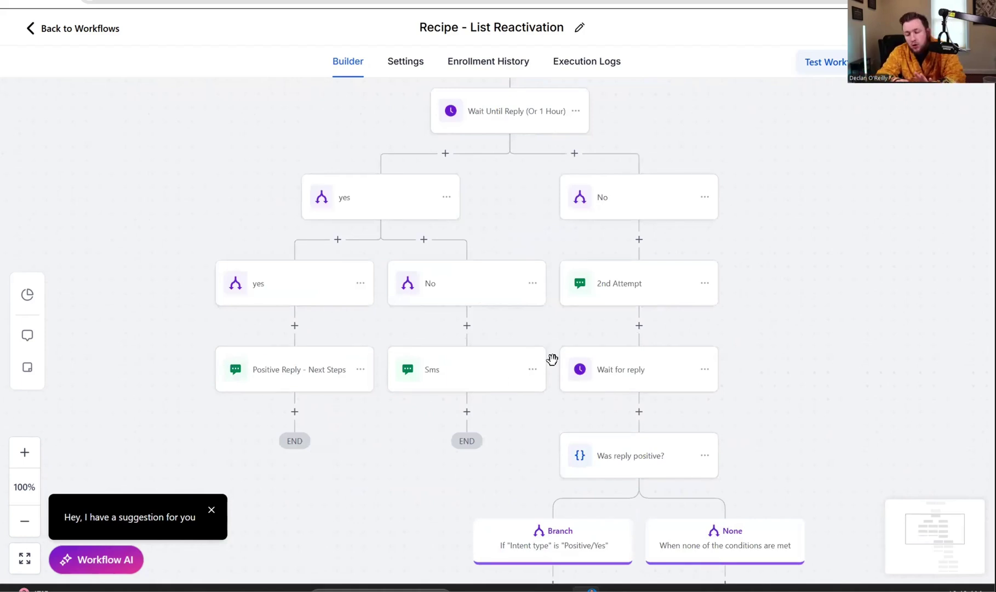
pyautogui.click(640, 302)
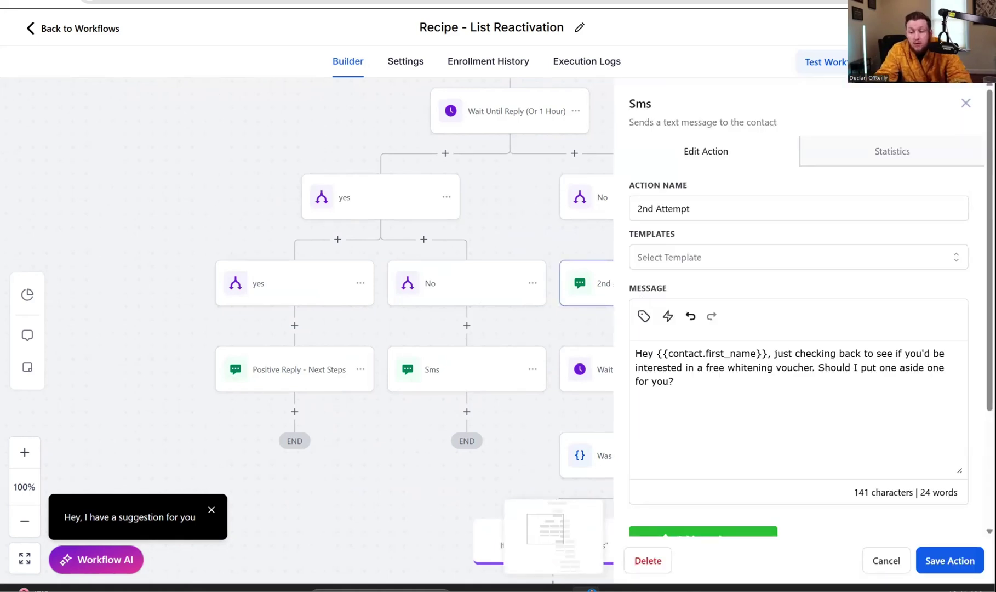
pyautogui.click(965, 103)
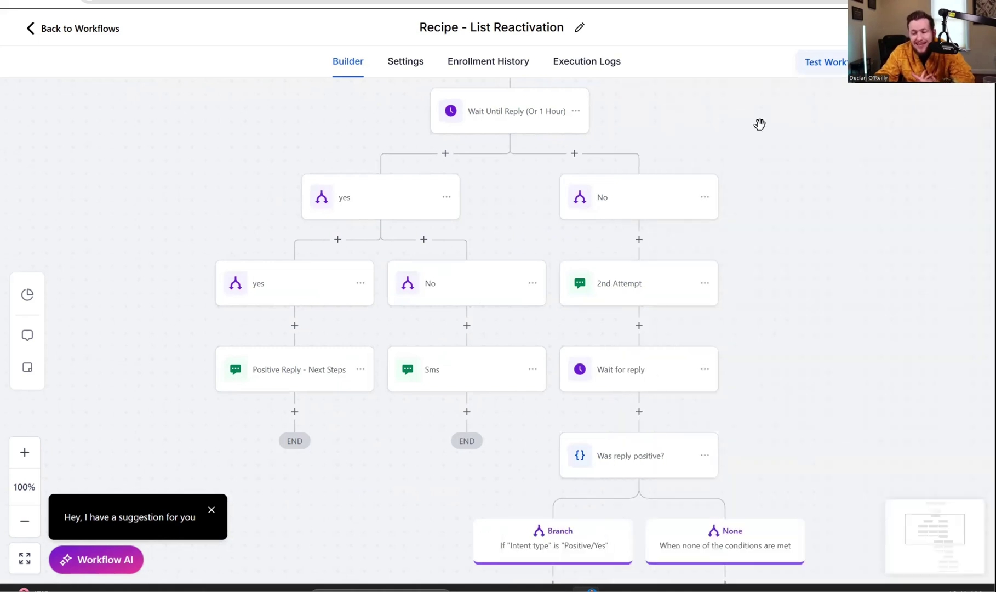
# - Look over the List Reactivation workflow nodes, then go back to the Launchpad page
pyautogui.scroll(-3, 820, 265)
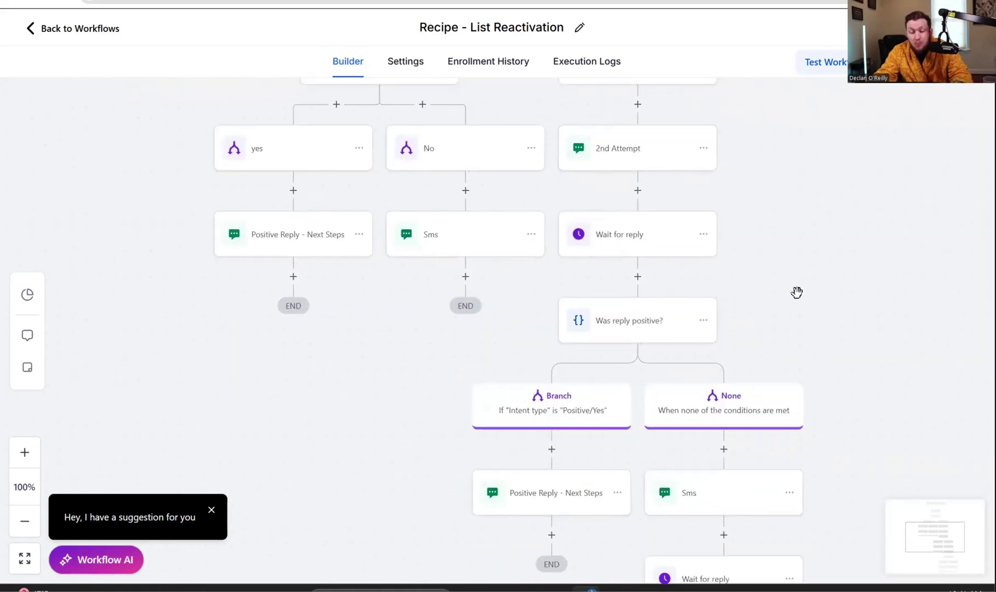
pyautogui.scroll(-1, 724, 191)
pyautogui.scroll(-6, 724, 192)
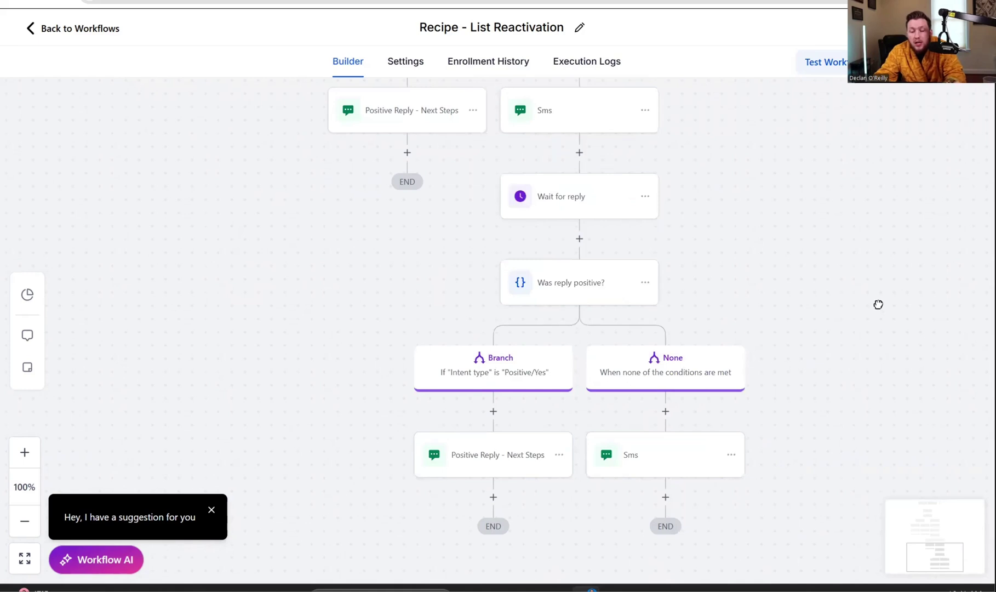
pyautogui.scroll(6, 878, 302)
pyautogui.scroll(9, 811, 407)
pyautogui.scroll(-1, 707, 184)
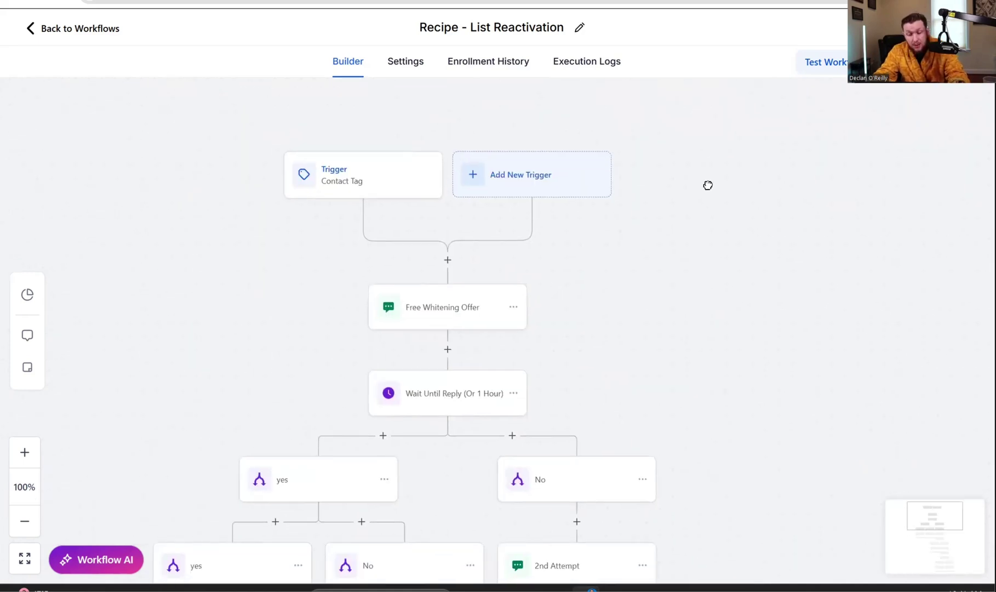
pyautogui.scroll(-8, 767, 167)
pyautogui.scroll(8, 860, 484)
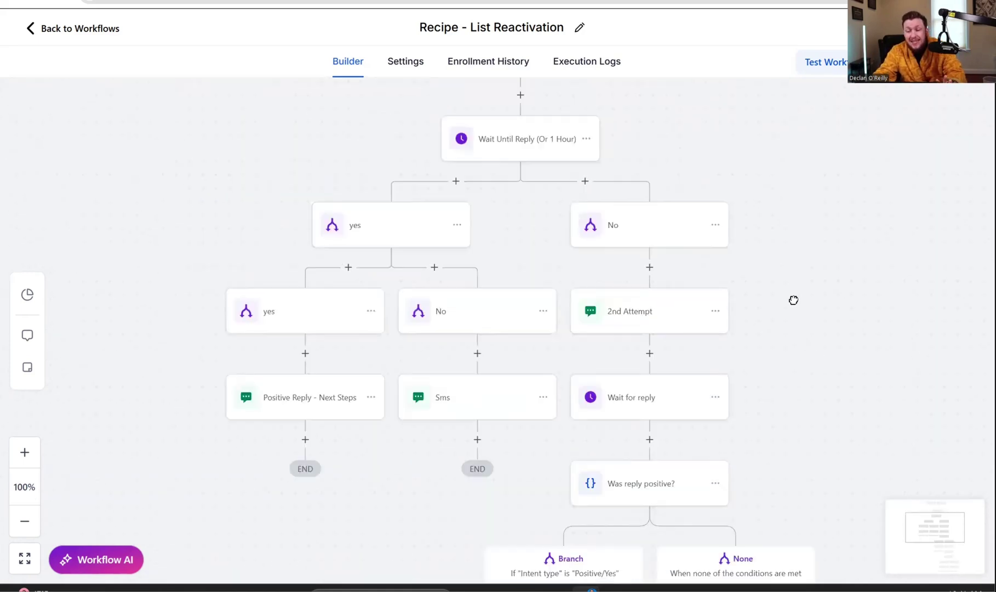
pyautogui.scroll(1, 797, 445)
pyautogui.hscroll(-1, 786, 430)
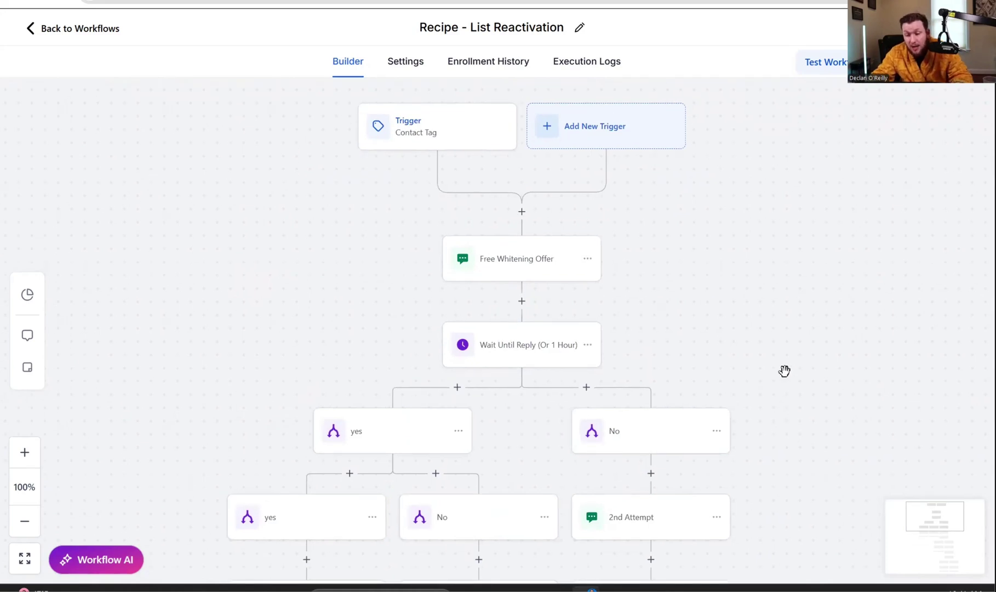
pyautogui.hscroll(1, 772, 378)
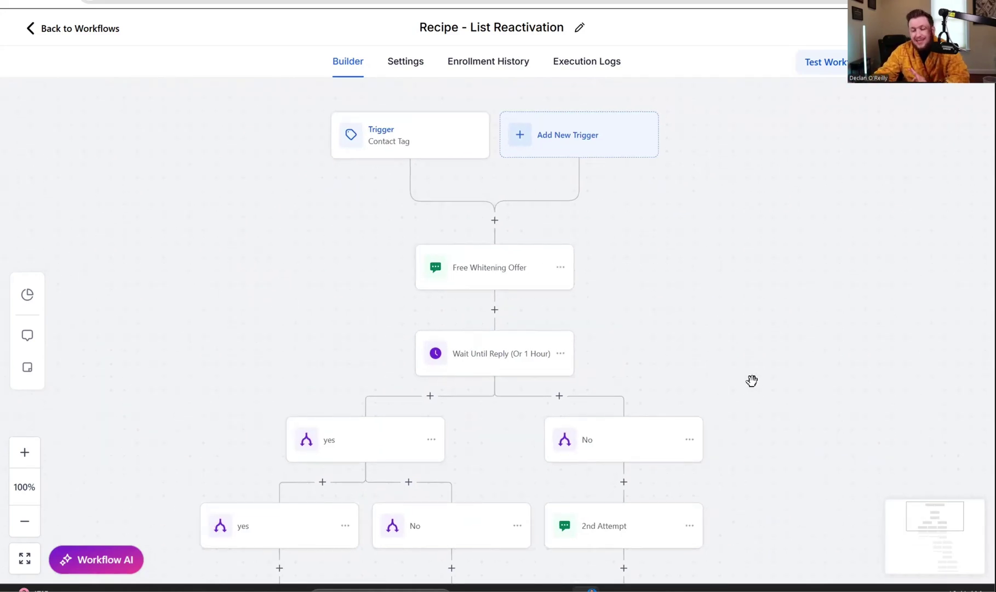
pyautogui.hscroll(-1, 789, 368)
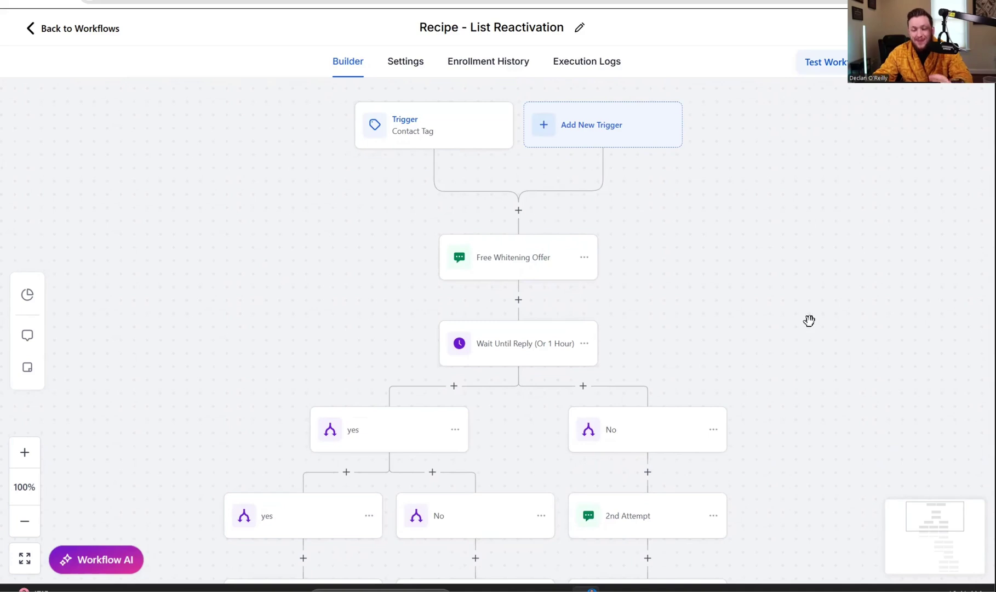
pyautogui.click(442, 46)
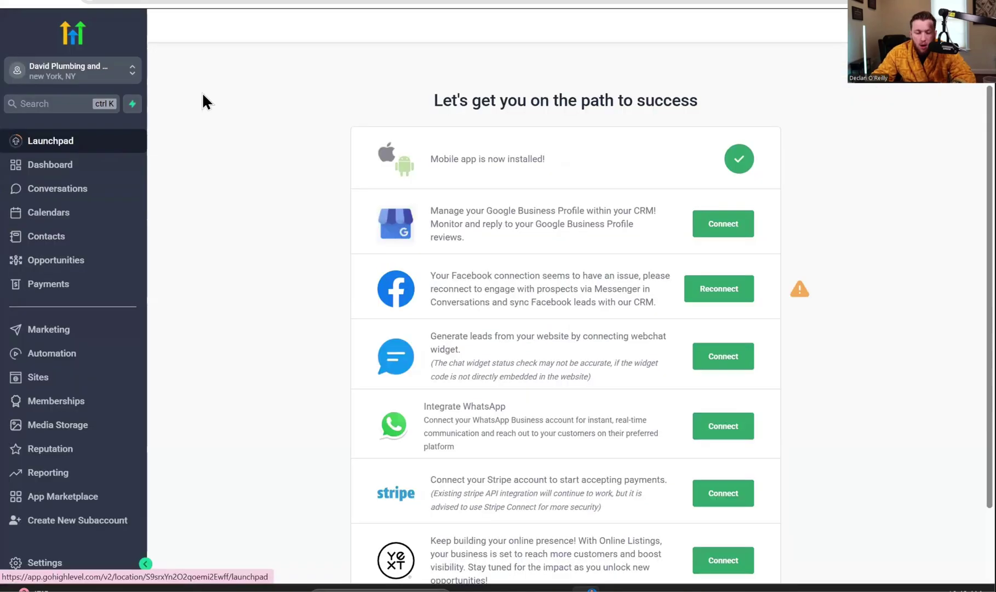
# - Open the Conversation AI page under Settings
pyautogui.click(67, 562)
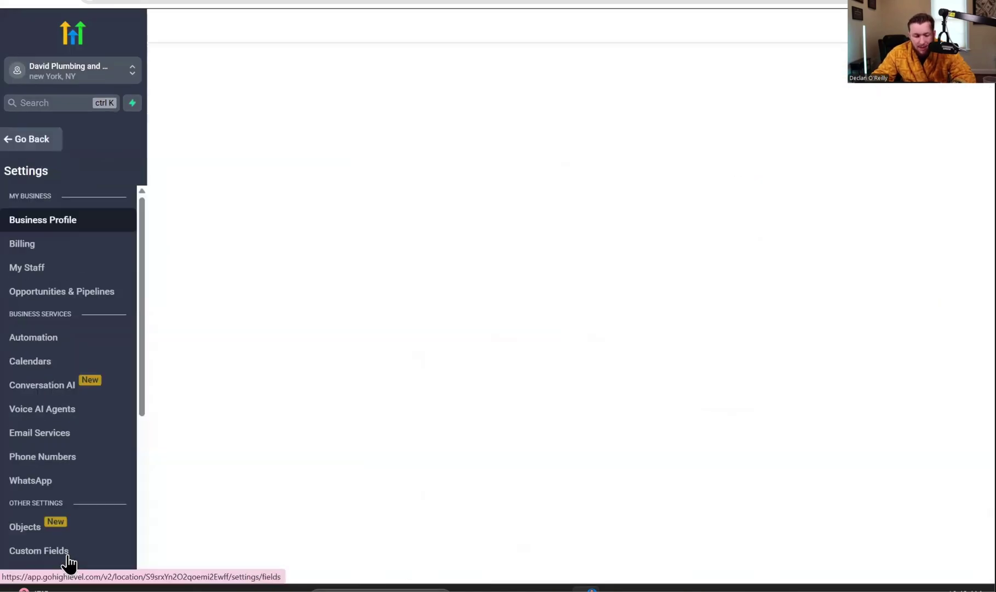
pyautogui.click(63, 396)
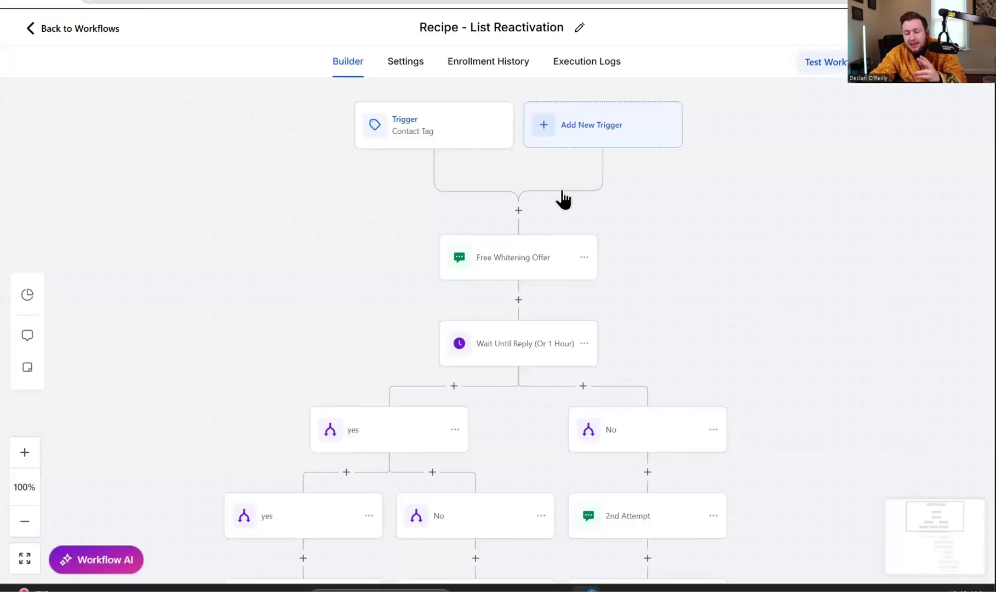
# - Scroll through the List Reactivation workflow canvas to inspect its branch nodes
pyautogui.scroll(-1, 702, 242)
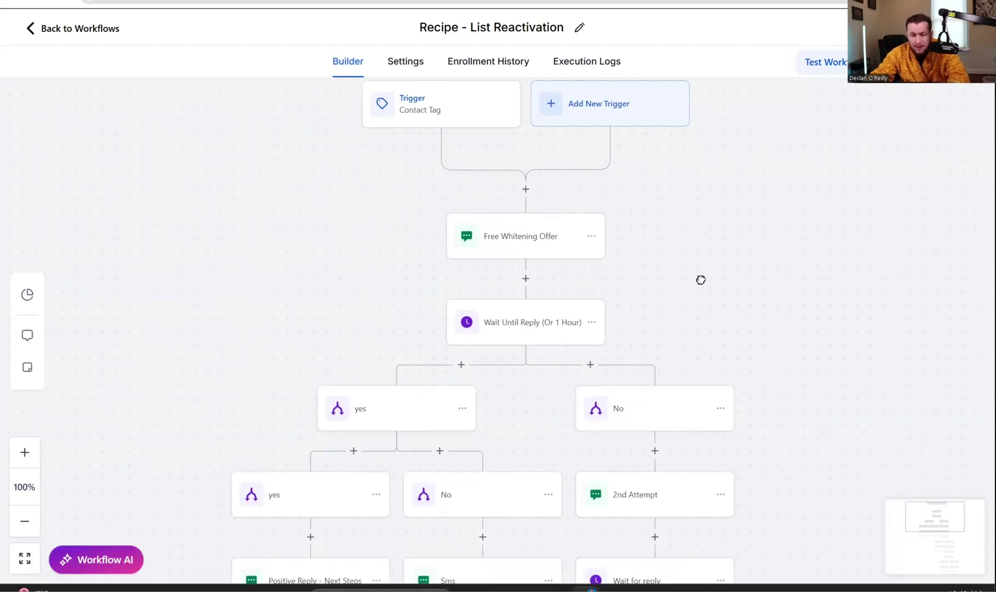
pyautogui.scroll(1, 596, 331)
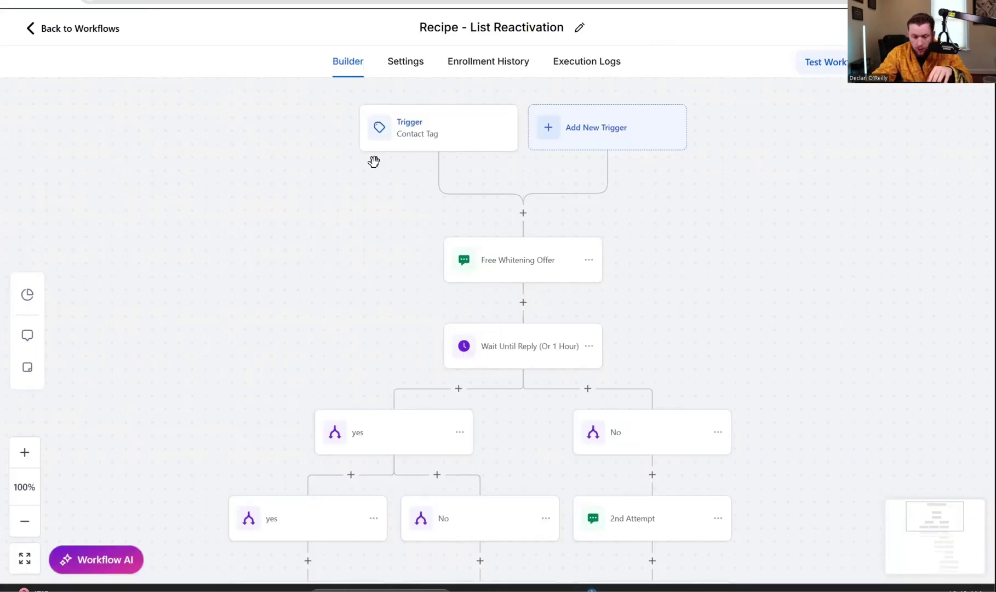
pyautogui.scroll(-3, 356, 145)
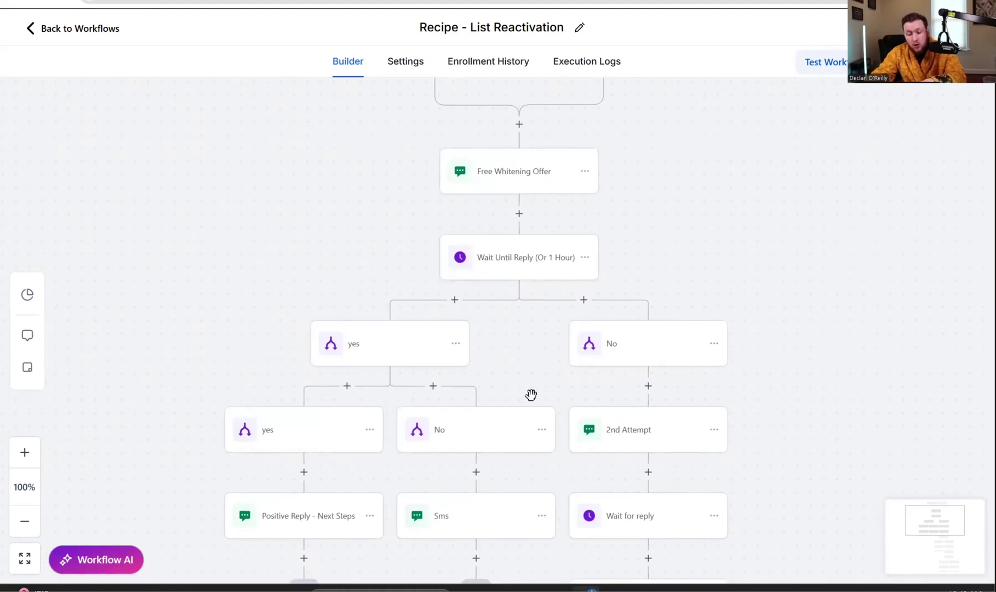
pyautogui.scroll(-3, 465, 411)
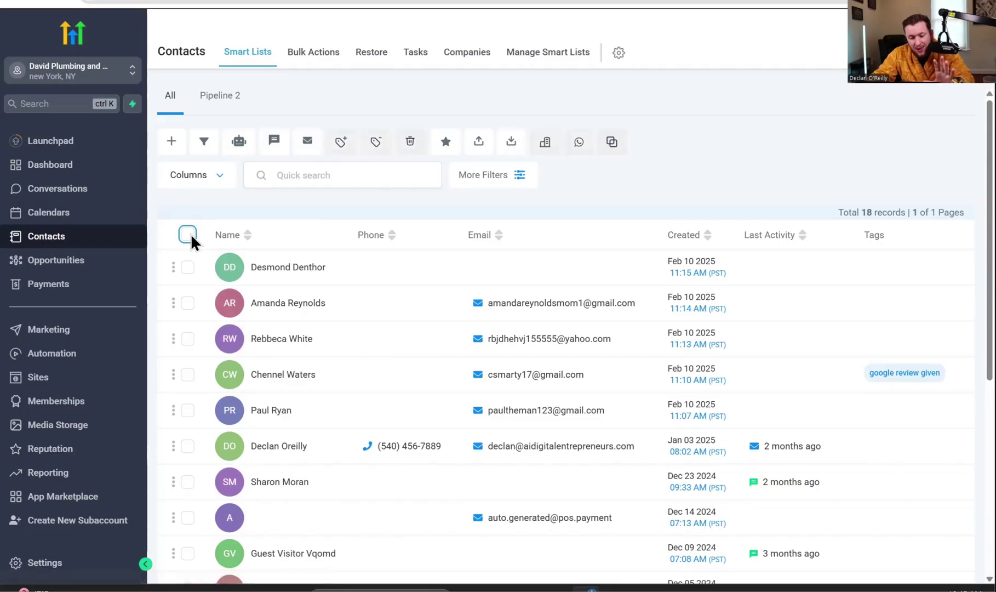
# - Add all 18 contacts at once to 'Recipe - List Reactivation - 12' with action description 'DBR'
pyautogui.click(187, 235)
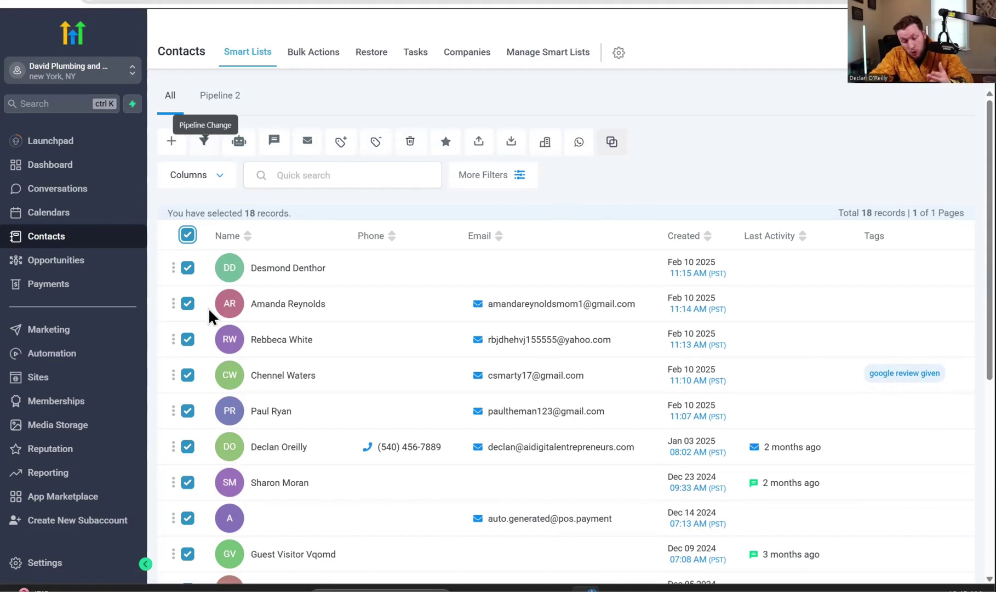
pyautogui.click(241, 144)
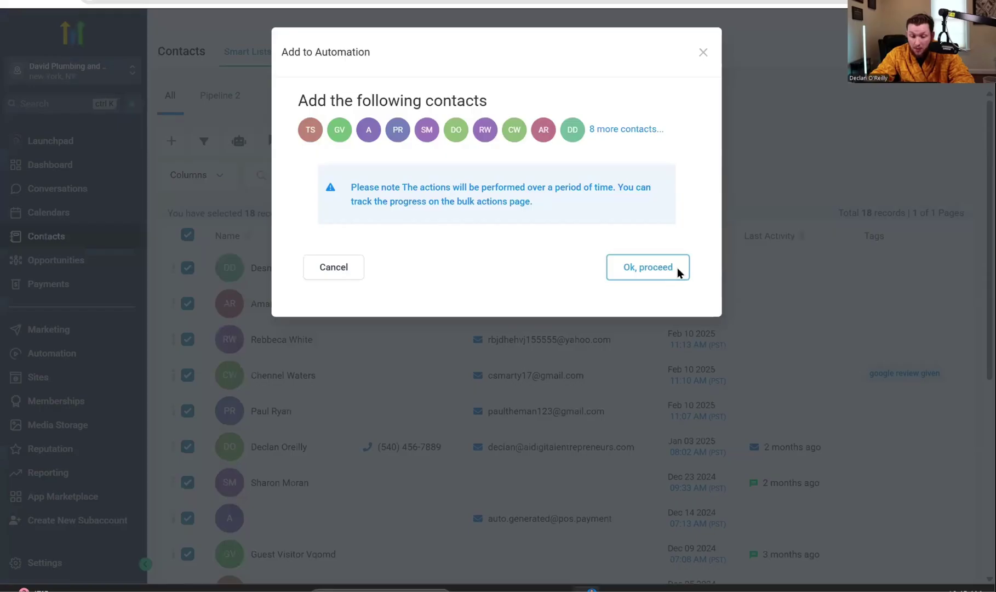
pyautogui.click(677, 268)
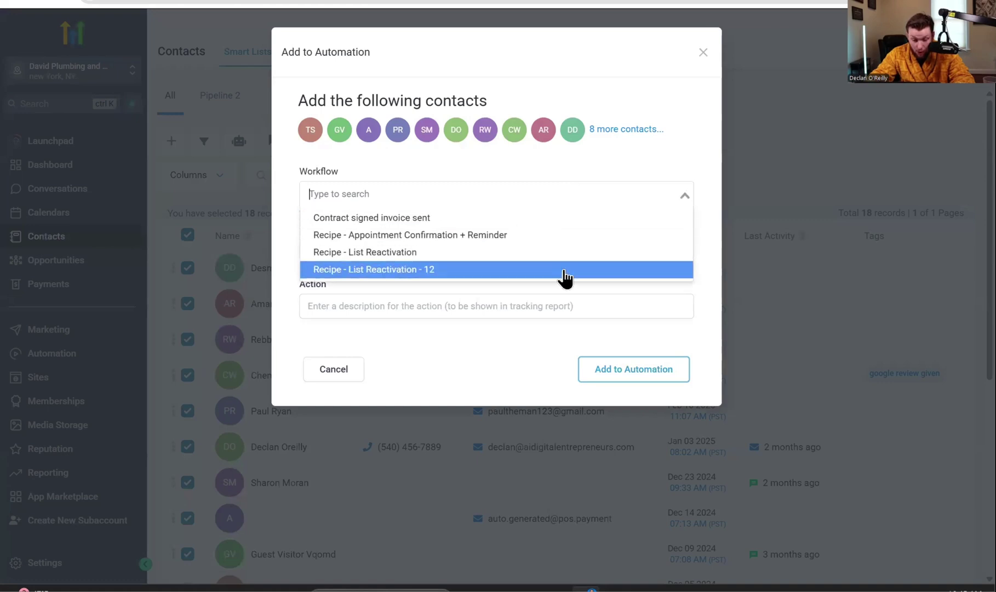
pyautogui.click(513, 270)
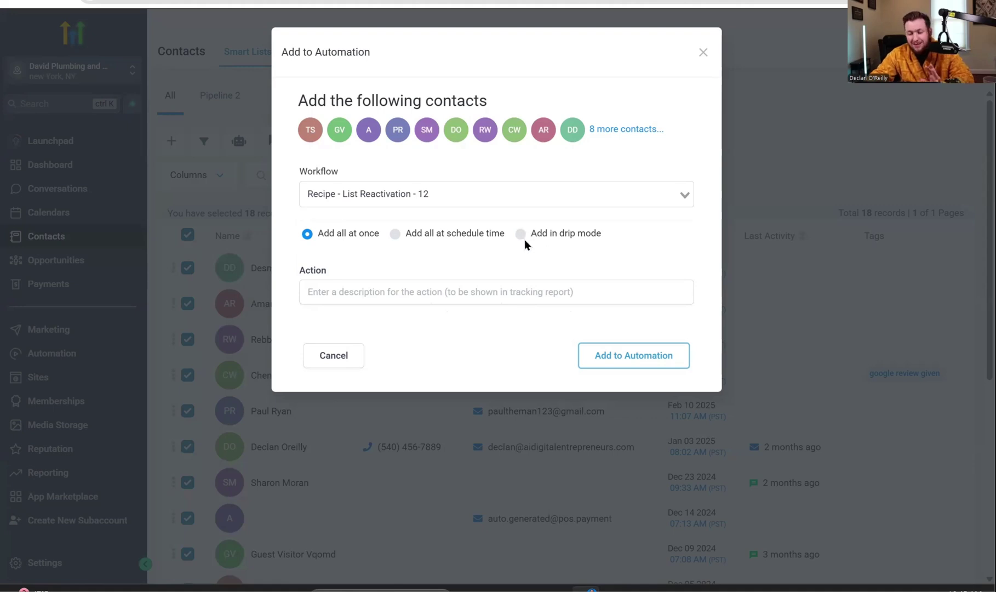
pyautogui.click(526, 238)
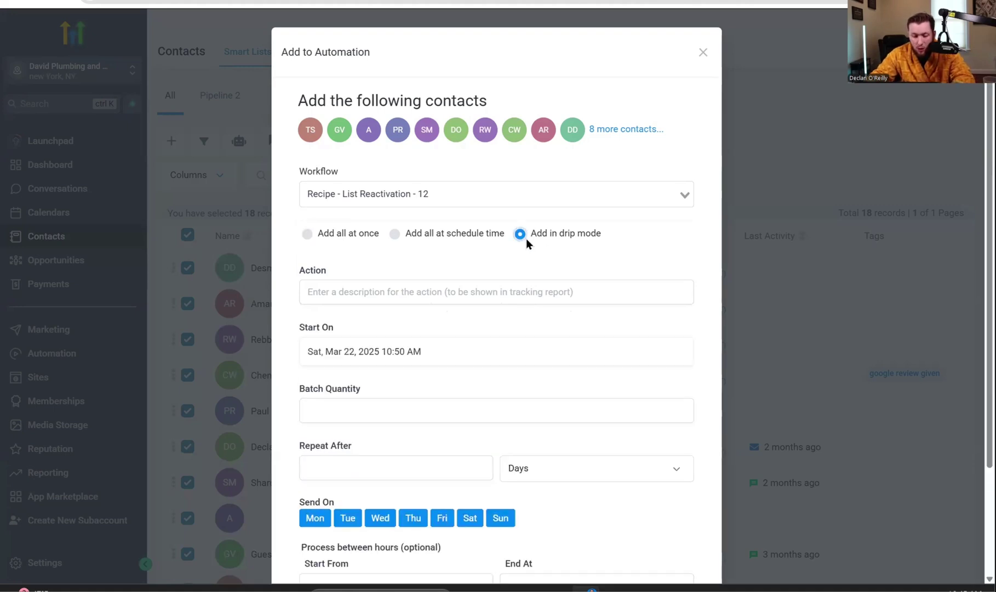
pyautogui.click(351, 233)
pyautogui.click(500, 290)
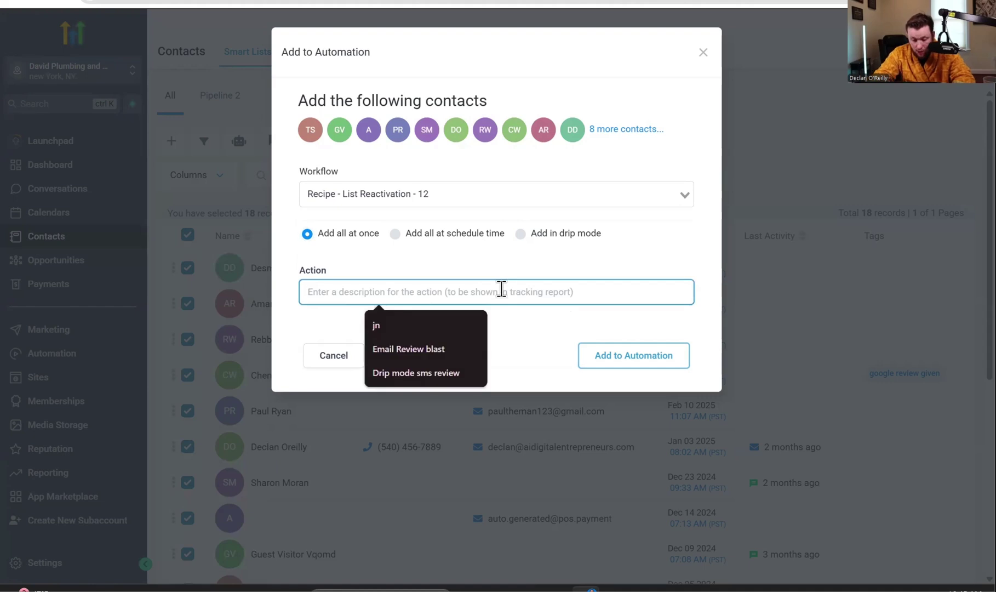
pyautogui.write('DBR')
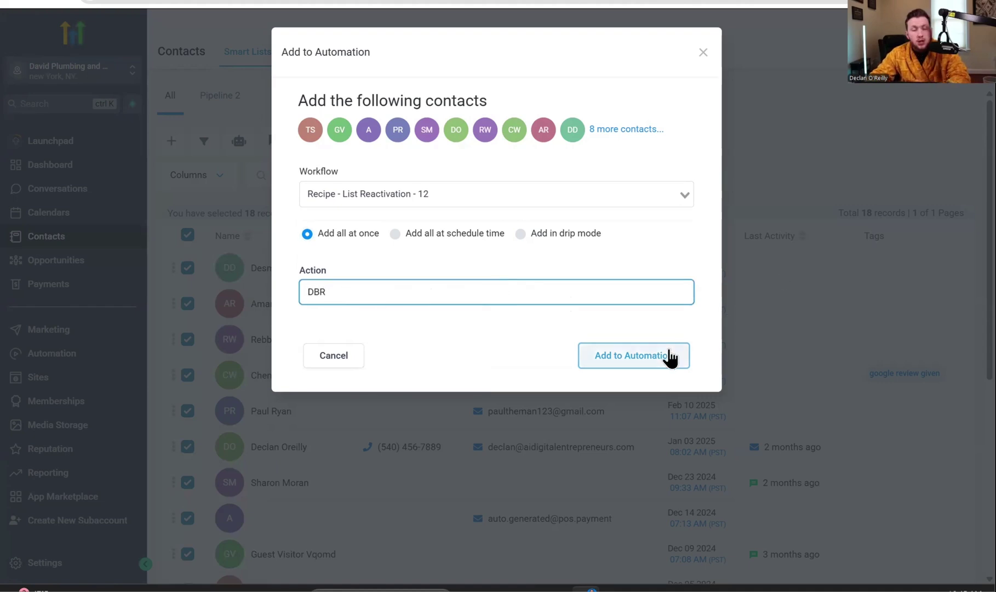
pyautogui.click(701, 53)
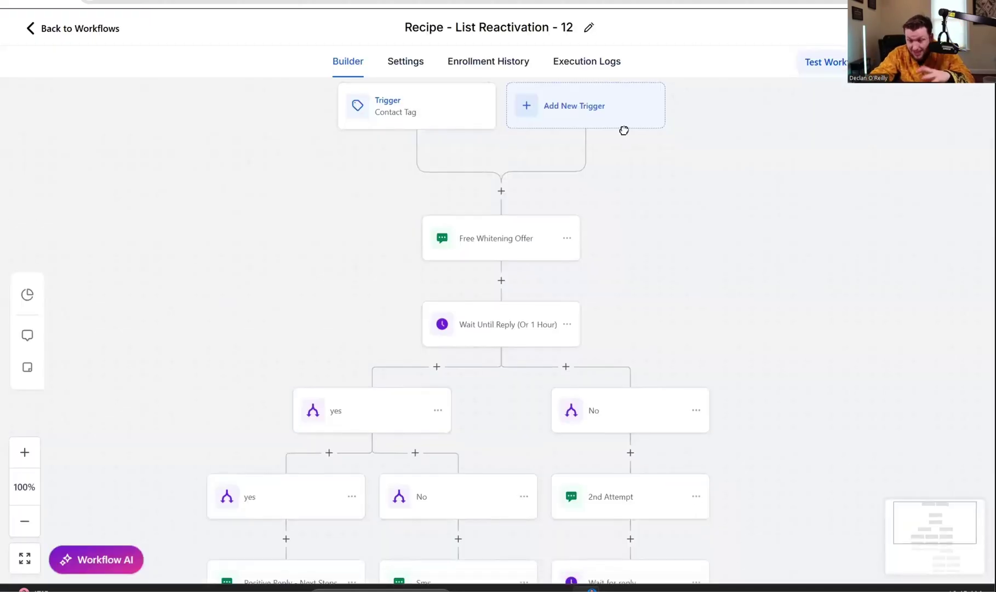
pyautogui.scroll(-5, 769, 280)
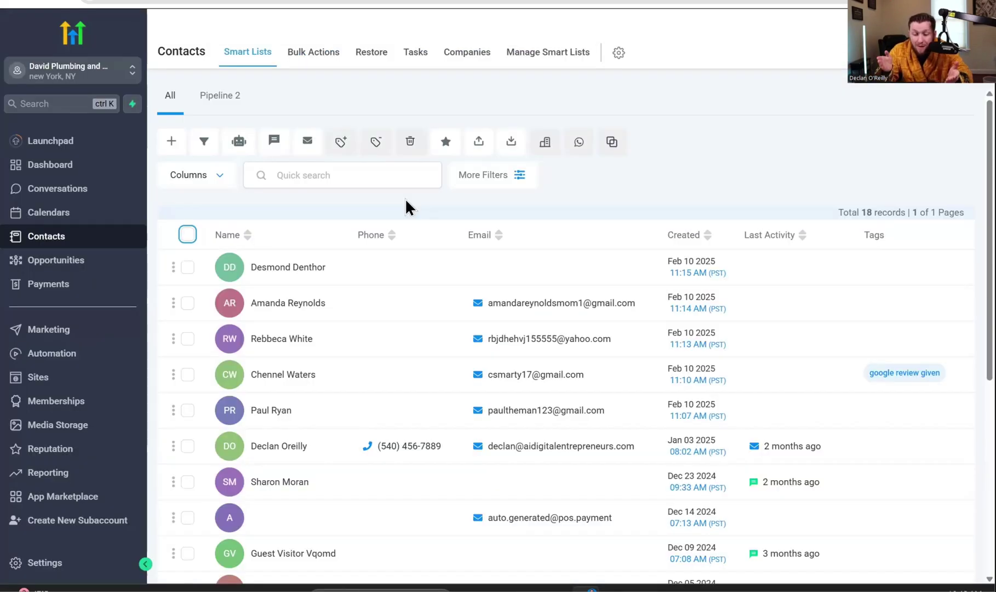